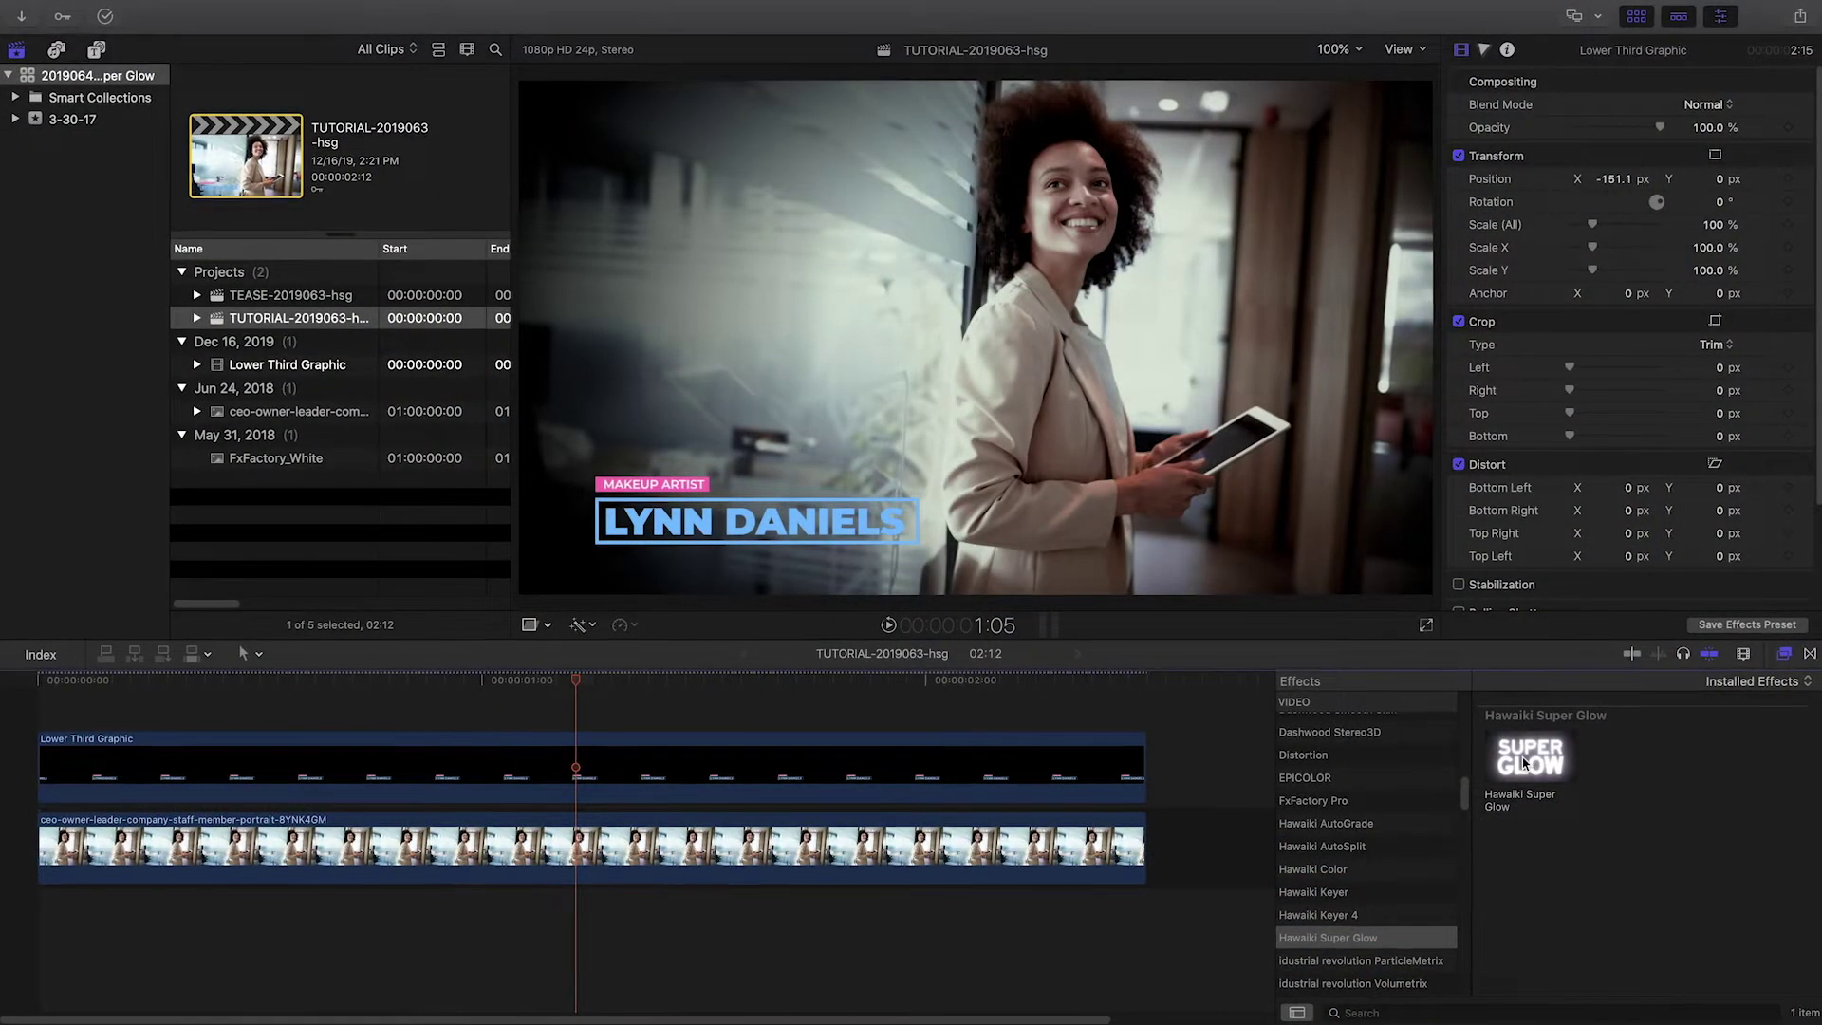
Drop Hawaiki Super Glow from the Effects browser onto the Lower Third Graphic clip
{"action": "left_click_drag", "start_coordinate": [1524, 764], "coordinate": [516, 764]}
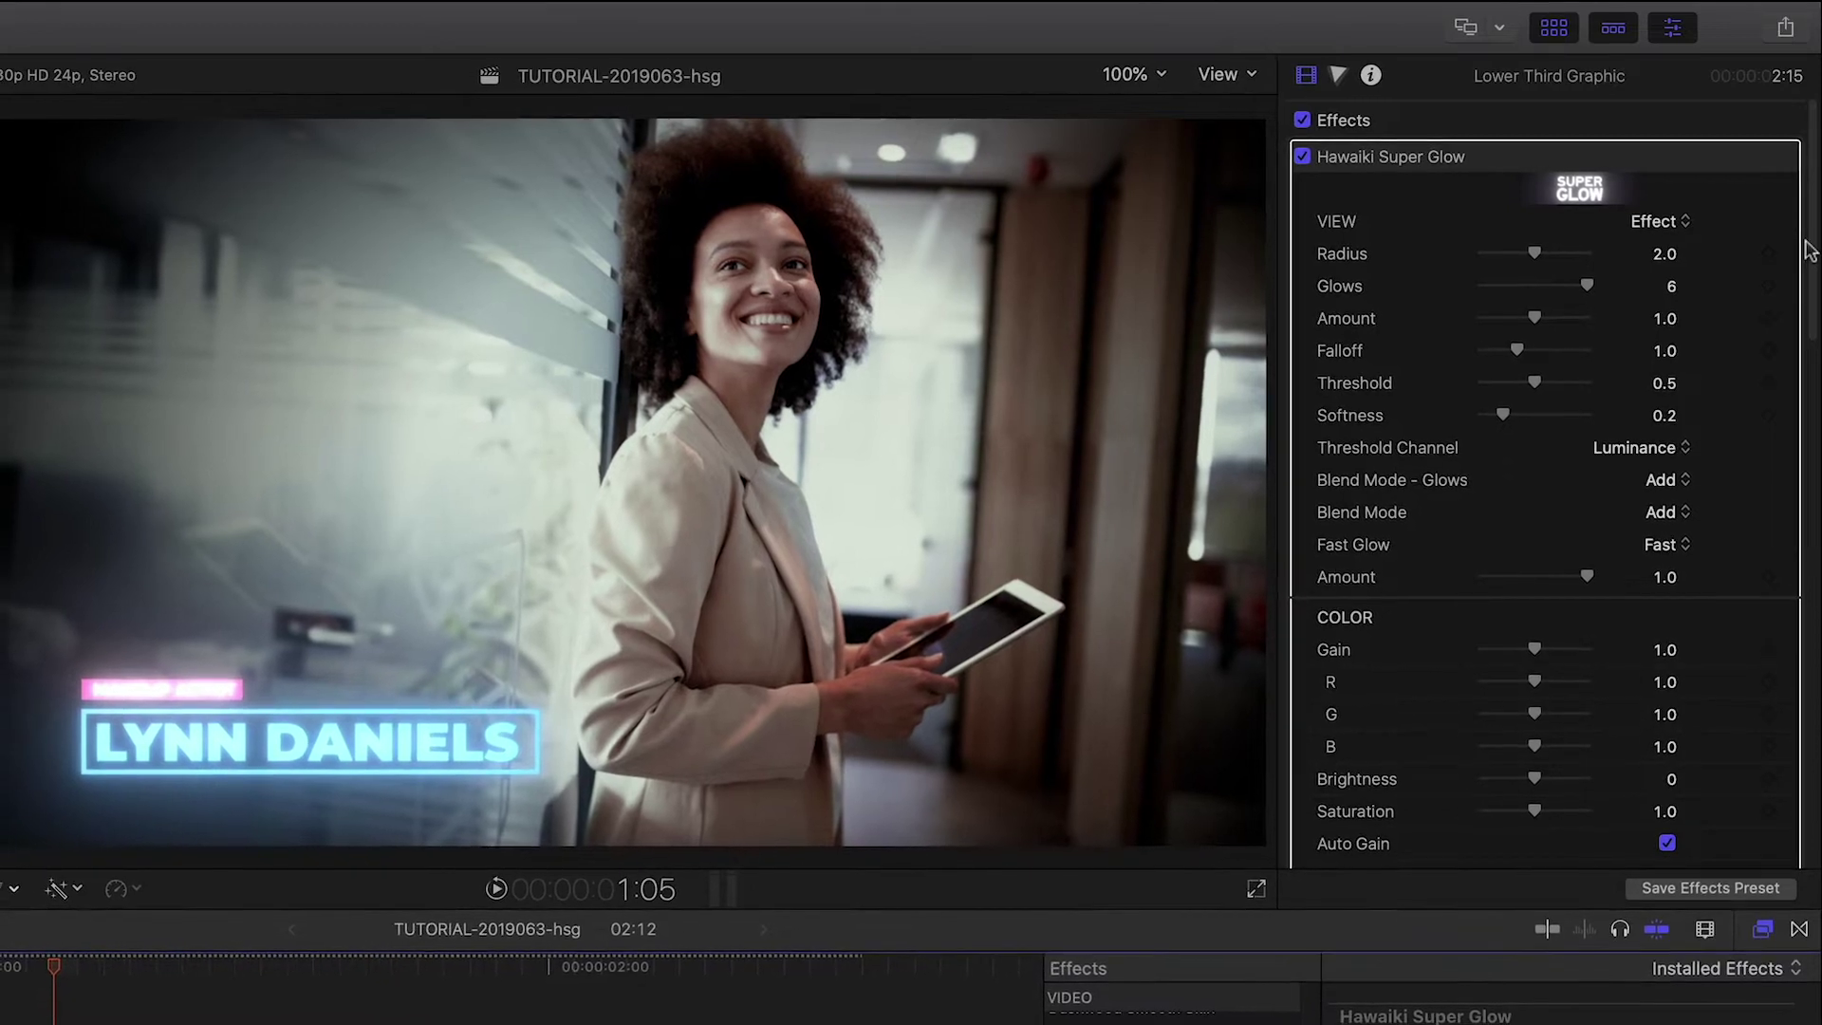
{"action": "scroll", "coordinate": [1809, 249], "scroll_direction": "down", "scroll_amount": 10}
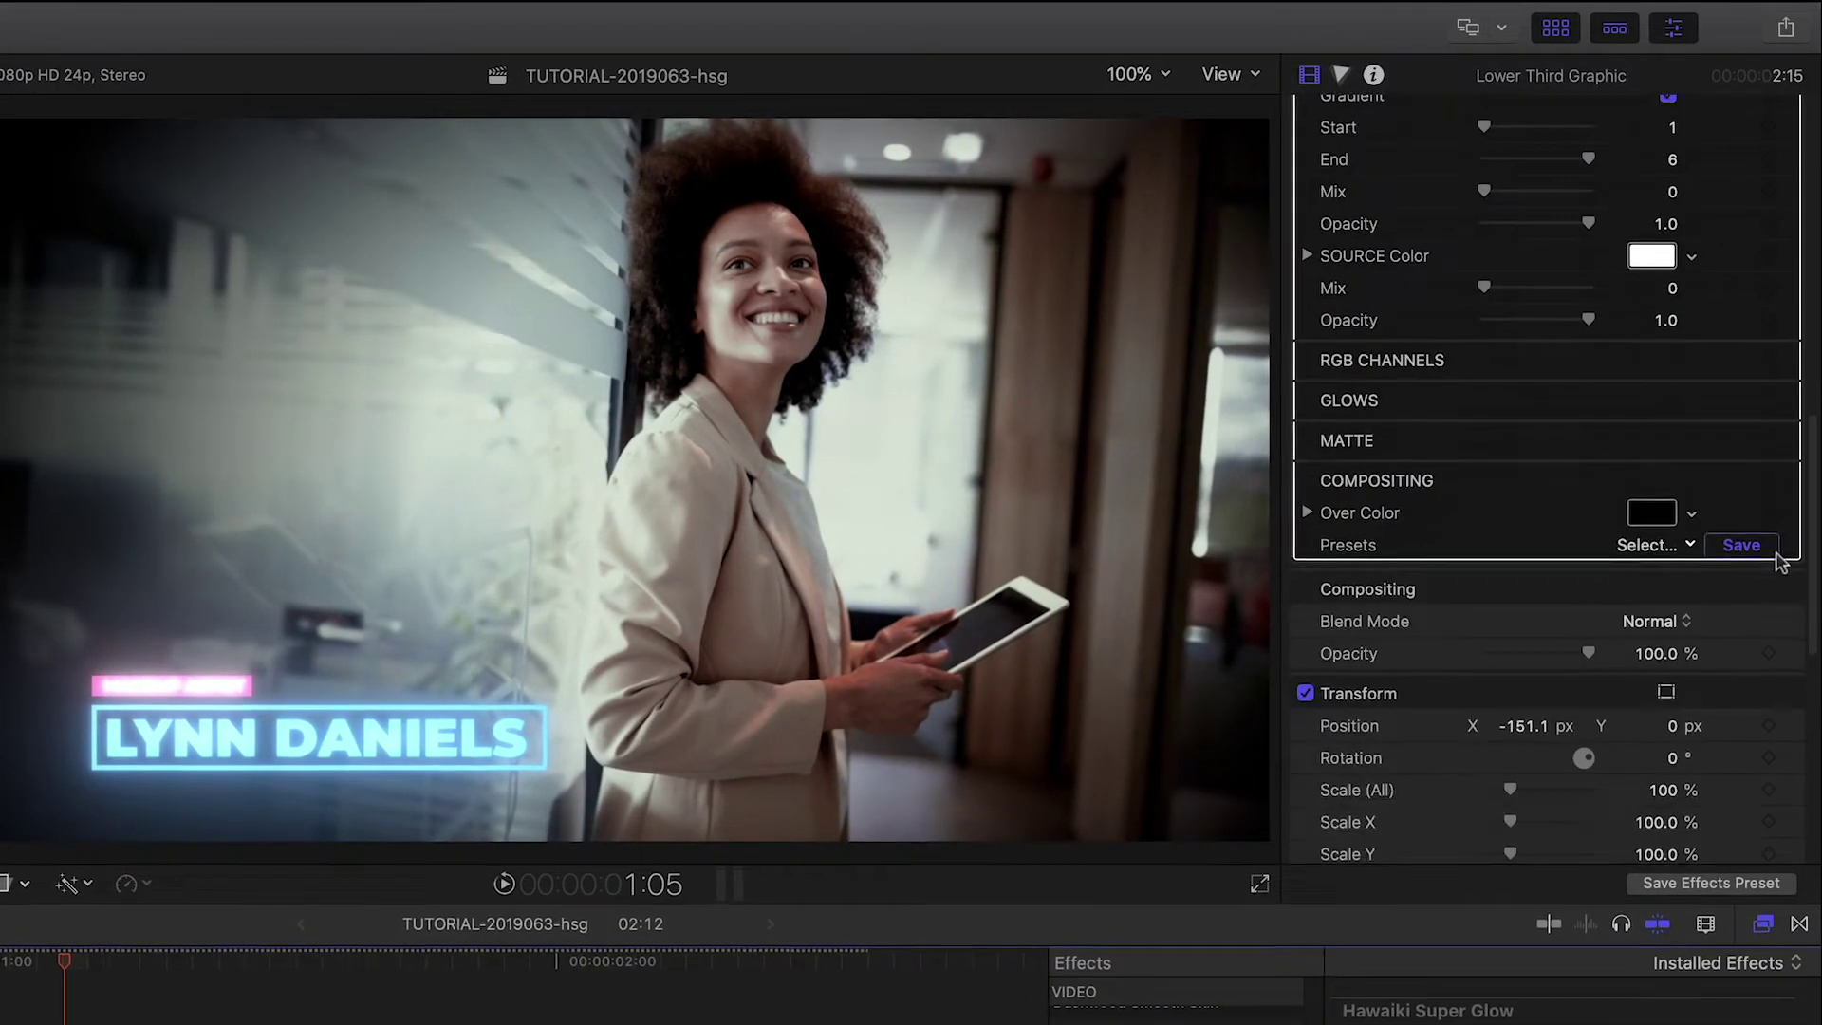
{"action": "scroll", "coordinate": [1805, 213], "scroll_direction": "up", "scroll_amount": 10}
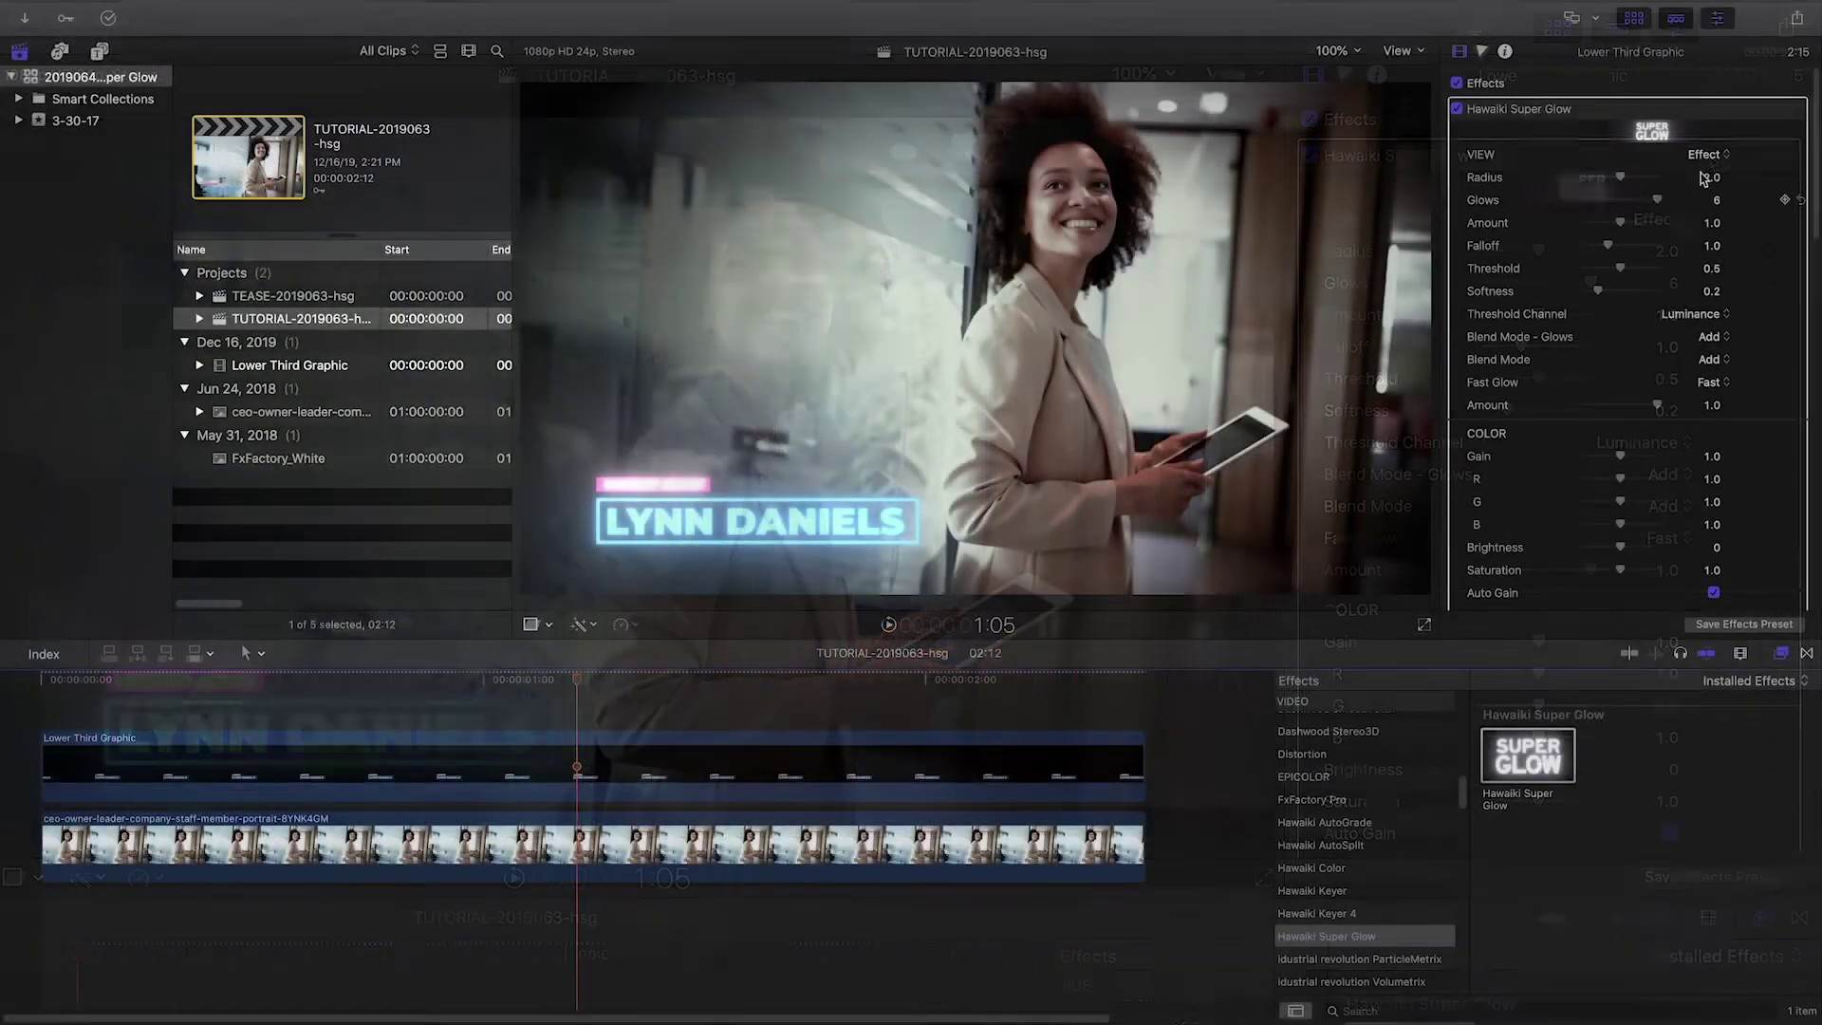
Preview the Super Glow Glow and Matte views, then switch the view to Threshold
{"action": "left_click", "coordinate": [1715, 153]}
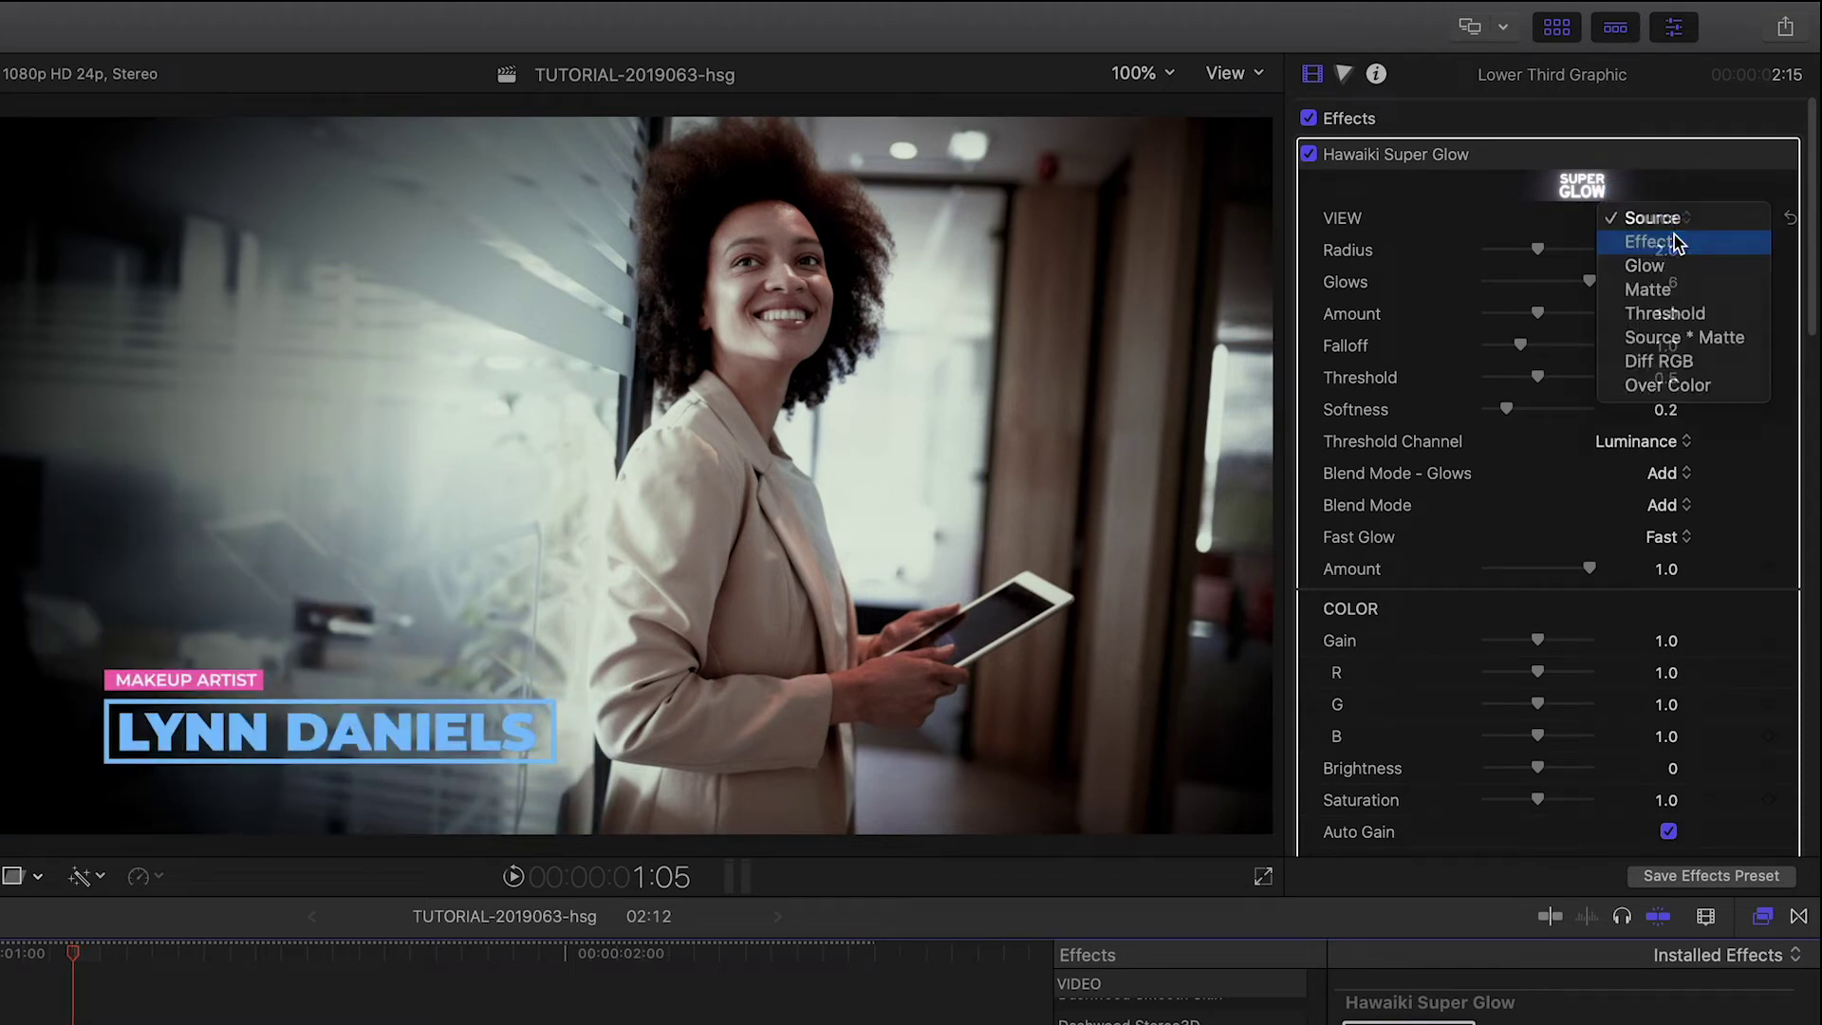
{"action": "left_click", "coordinate": [1655, 217]}
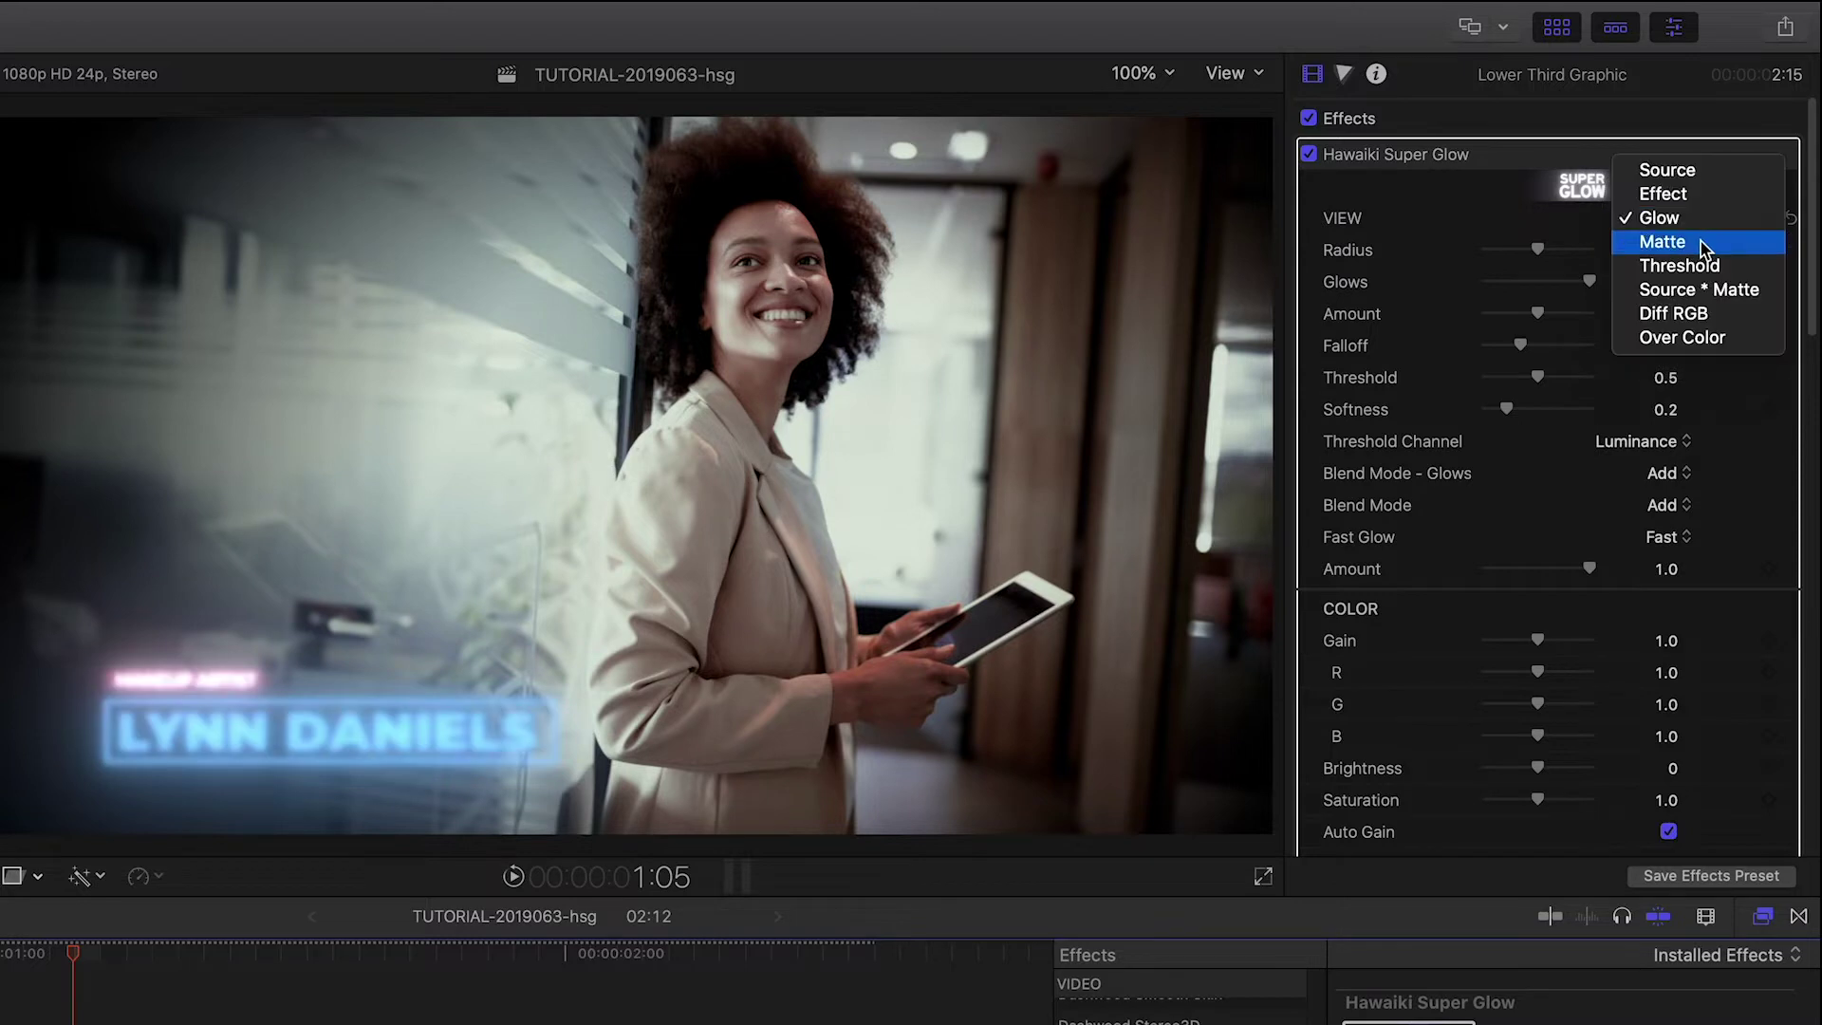
{"action": "left_click", "coordinate": [1704, 245]}
{"action": "left_click", "coordinate": [1661, 217]}
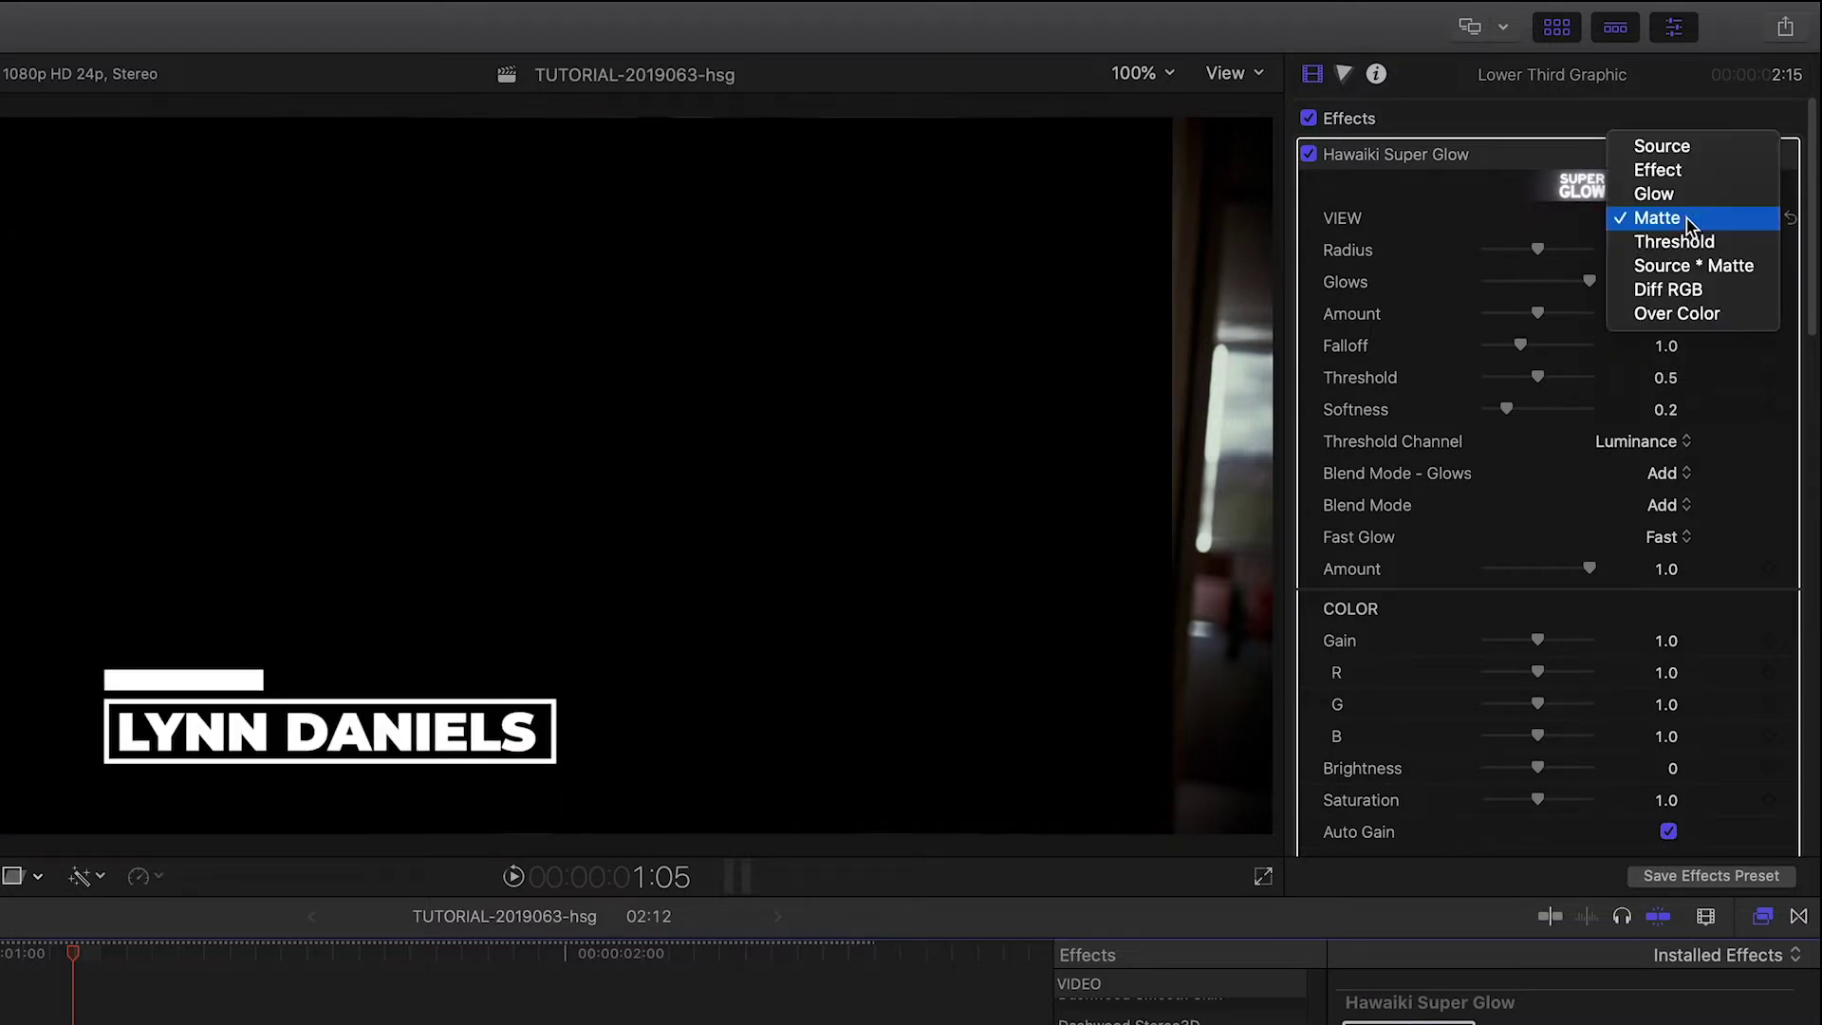
{"action": "left_click", "coordinate": [1703, 244]}
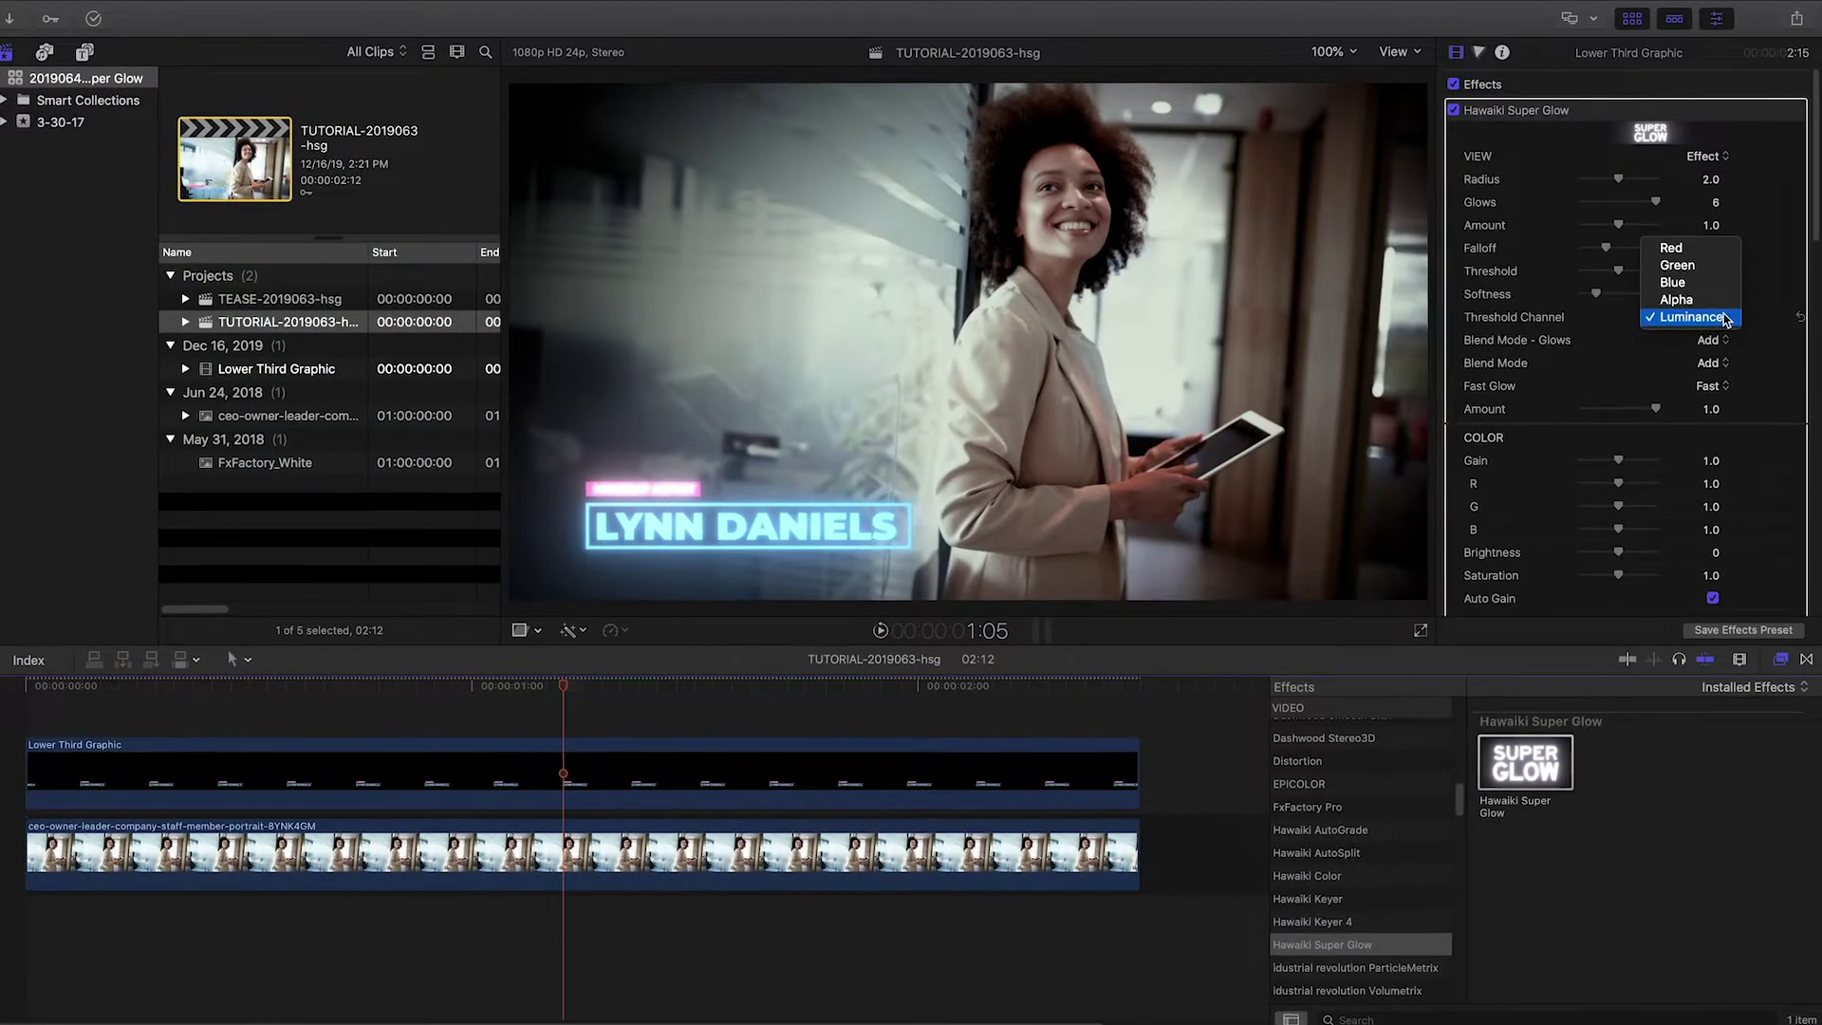
Base the threshold on the Blue channel and raise Threshold to about 0.97
{"action": "left_click", "coordinate": [1696, 317]}
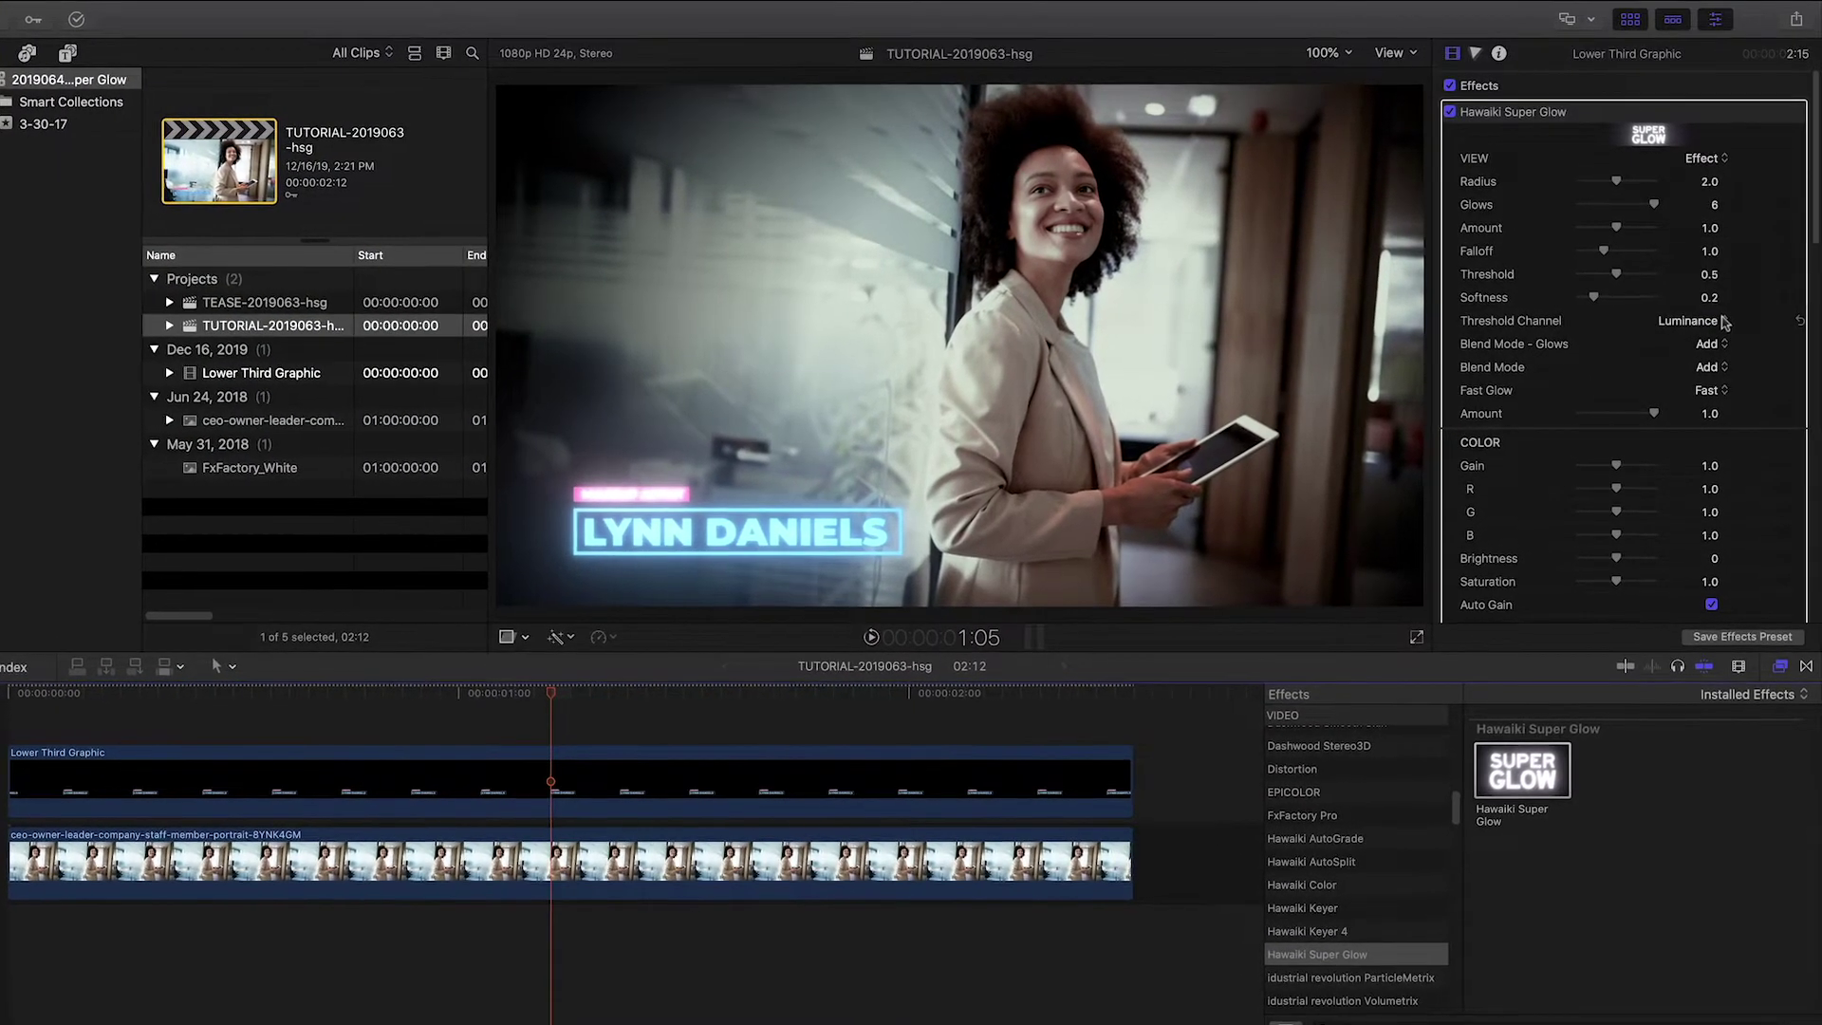
{"action": "left_click", "coordinate": [1725, 322]}
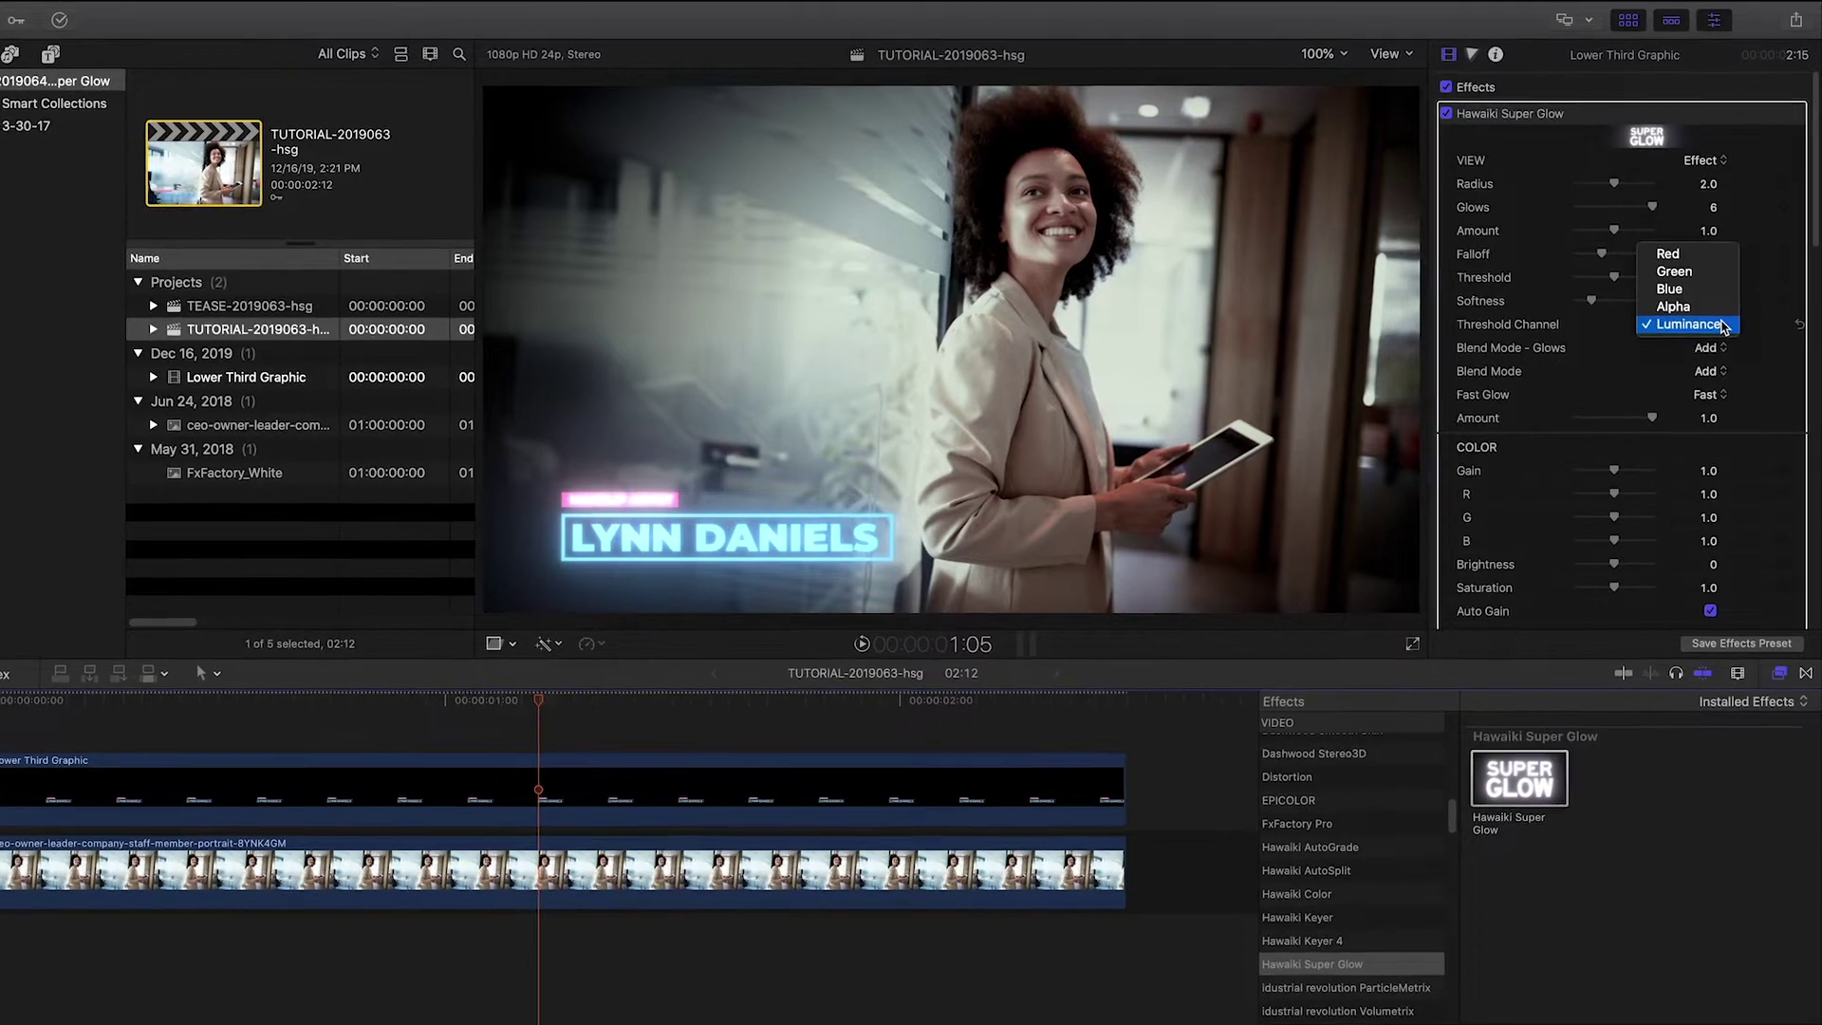
{"action": "left_click", "coordinate": [1673, 290]}
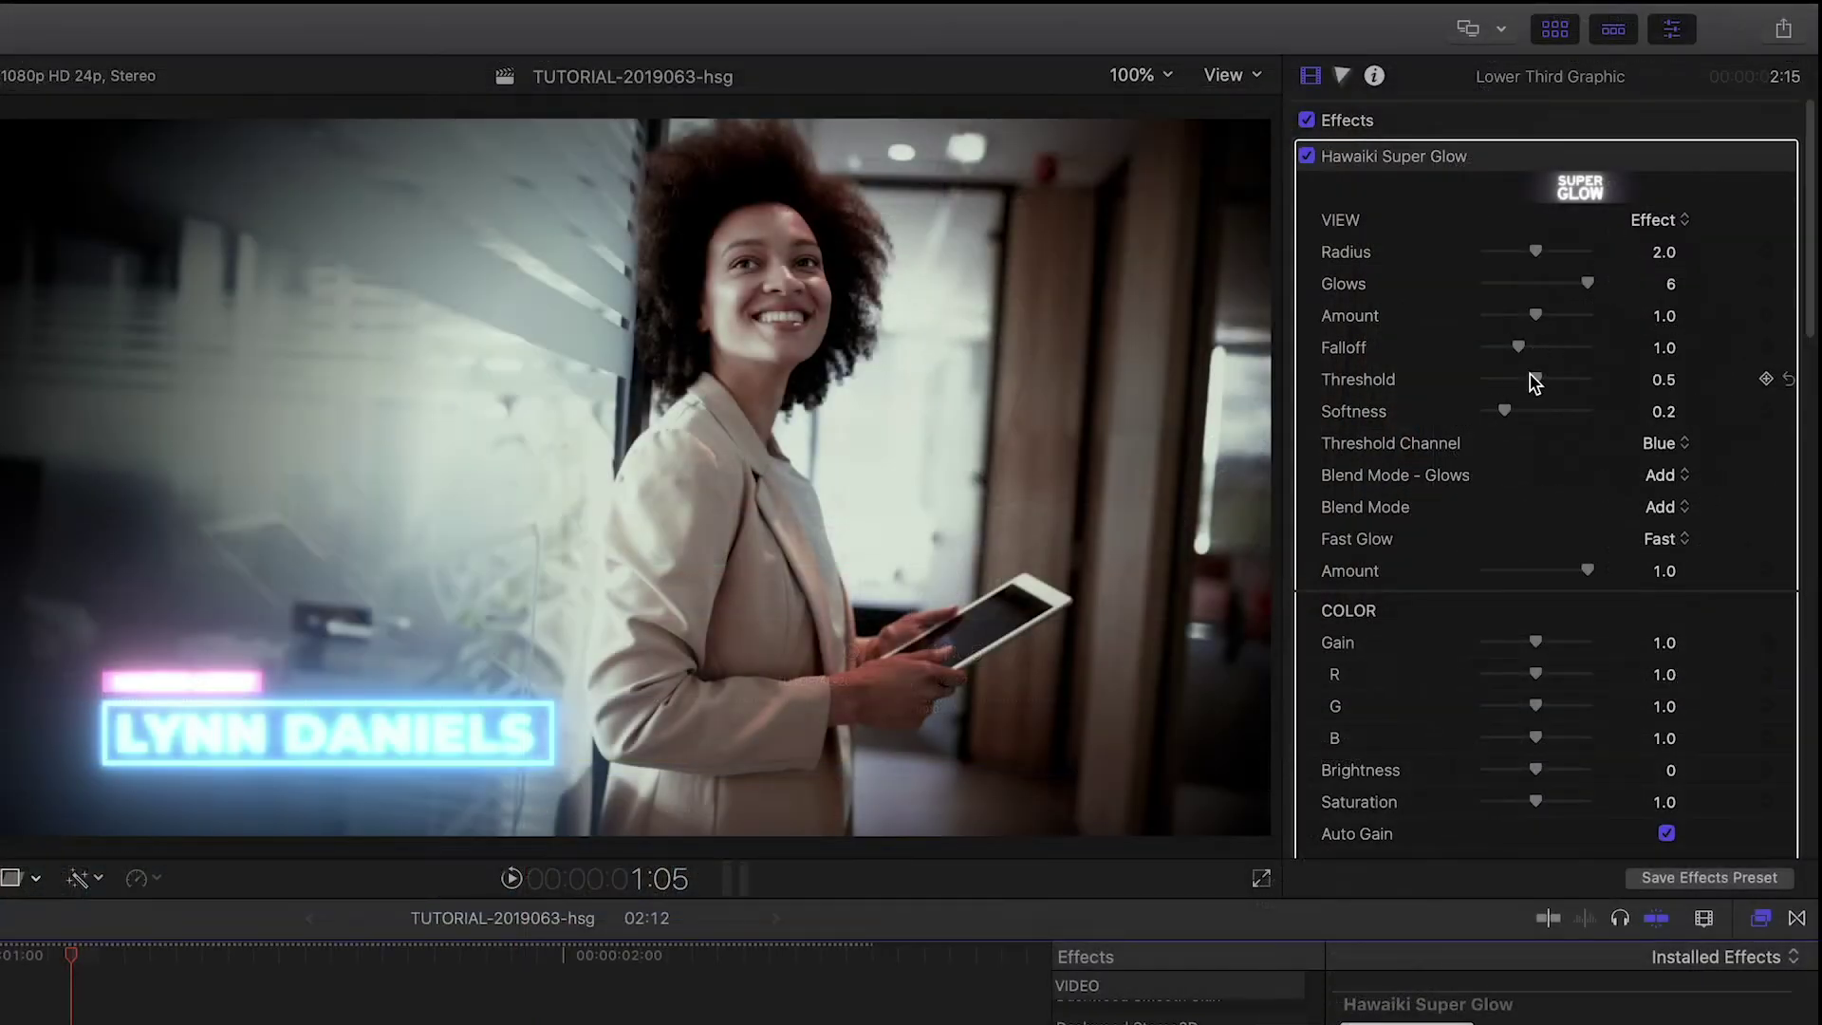
{"action": "left_click_drag", "start_coordinate": [1535, 379], "coordinate": [1638, 385]}
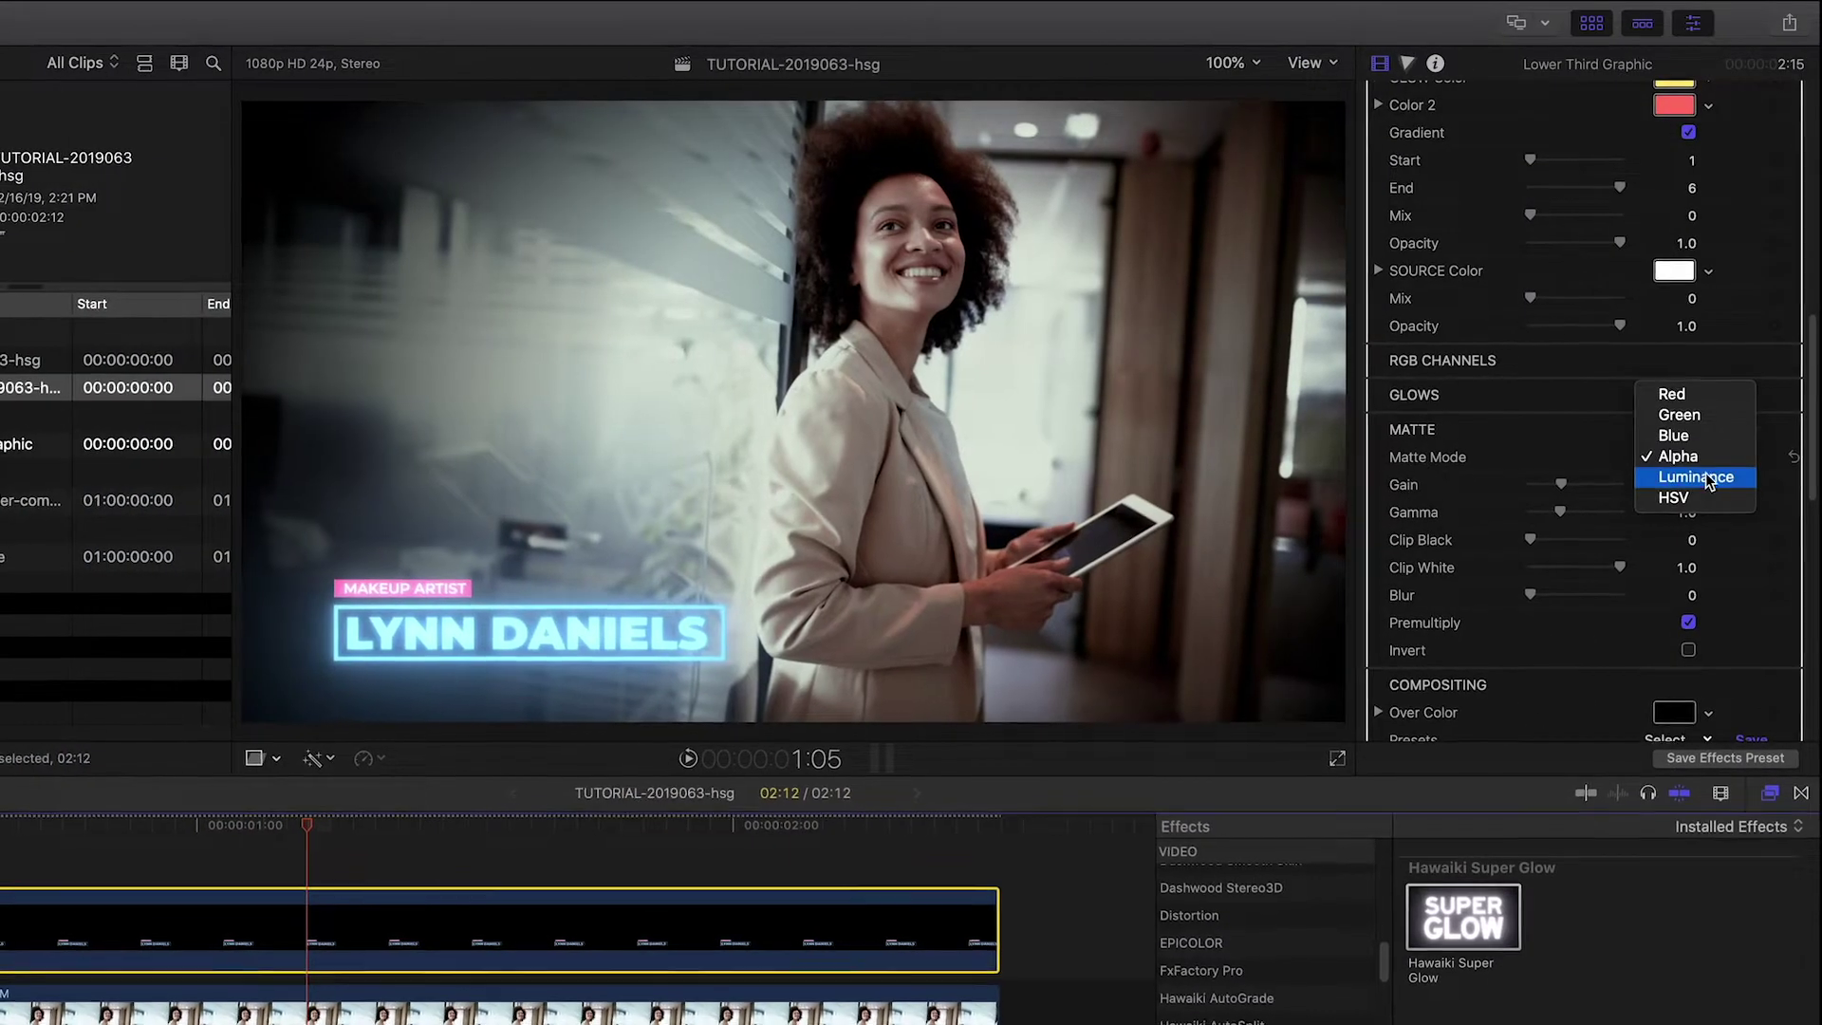
Adjust matte Gain, then set Matte Mode to HSV with the title's light blue as Pick colour
{"action": "left_click", "coordinate": [1697, 474]}
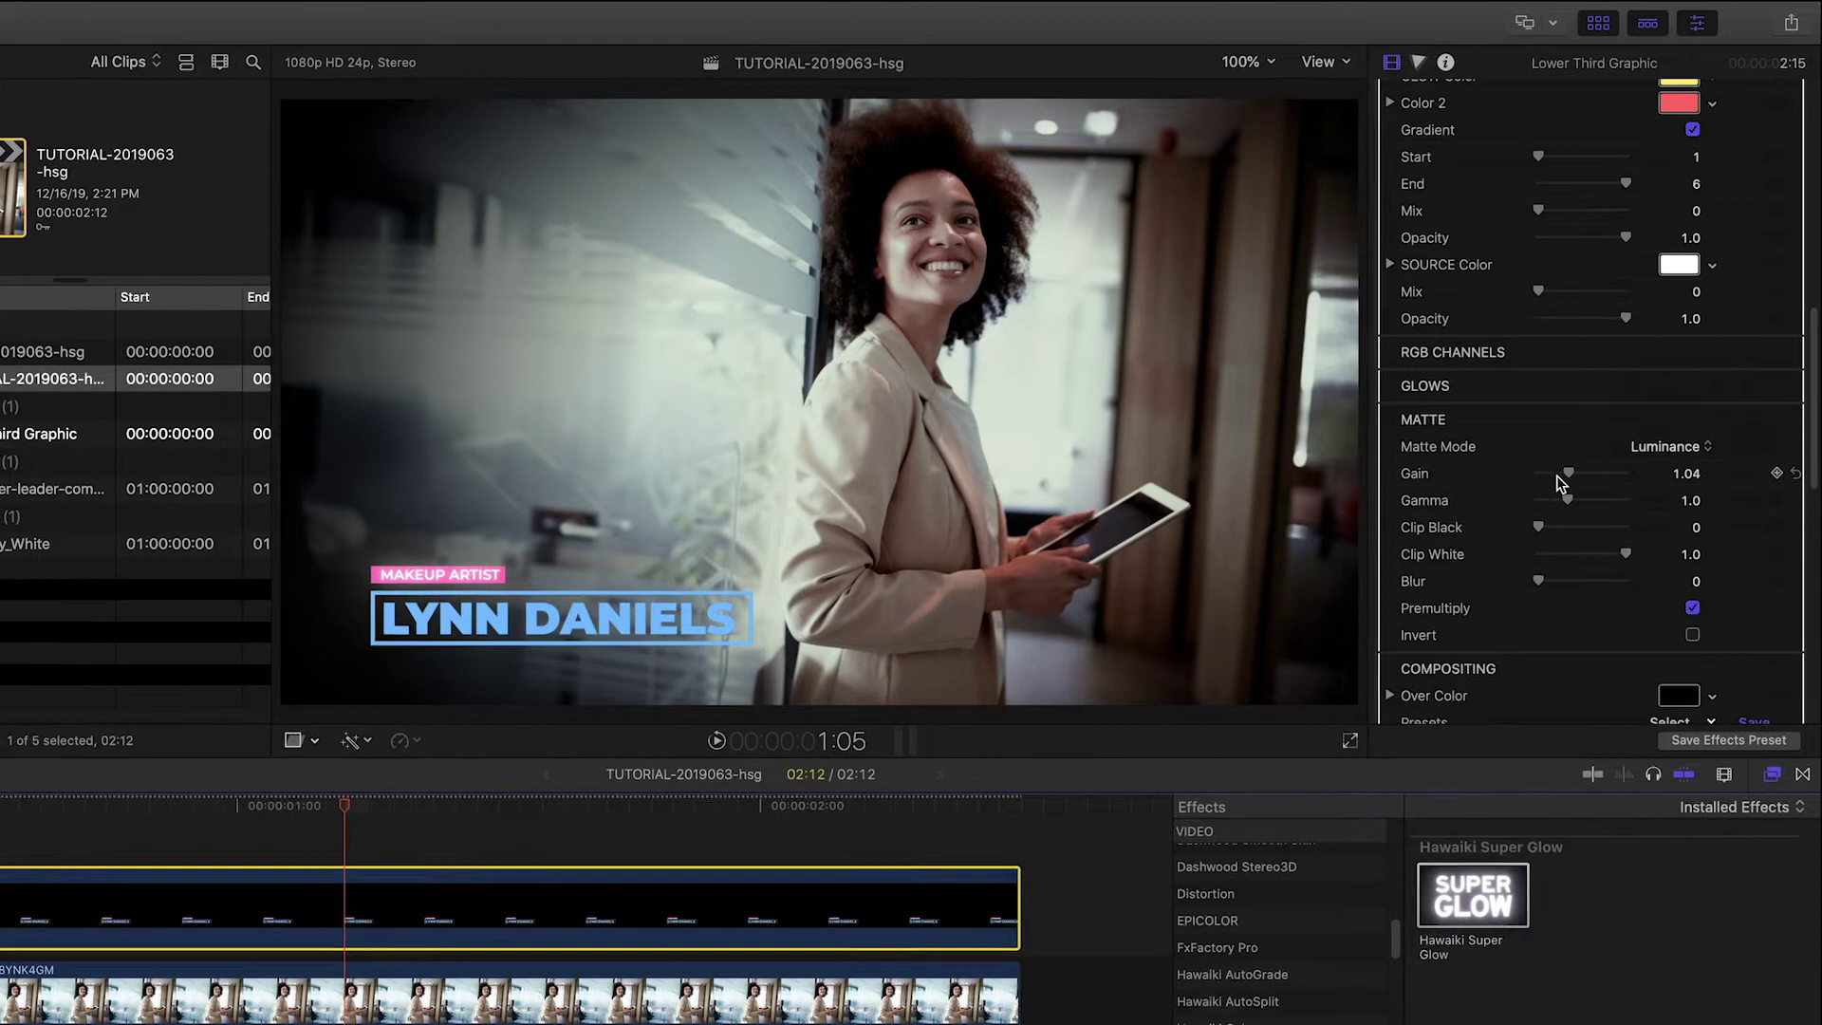
{"action": "left_click_drag", "start_coordinate": [1568, 477], "coordinate": [1604, 475]}
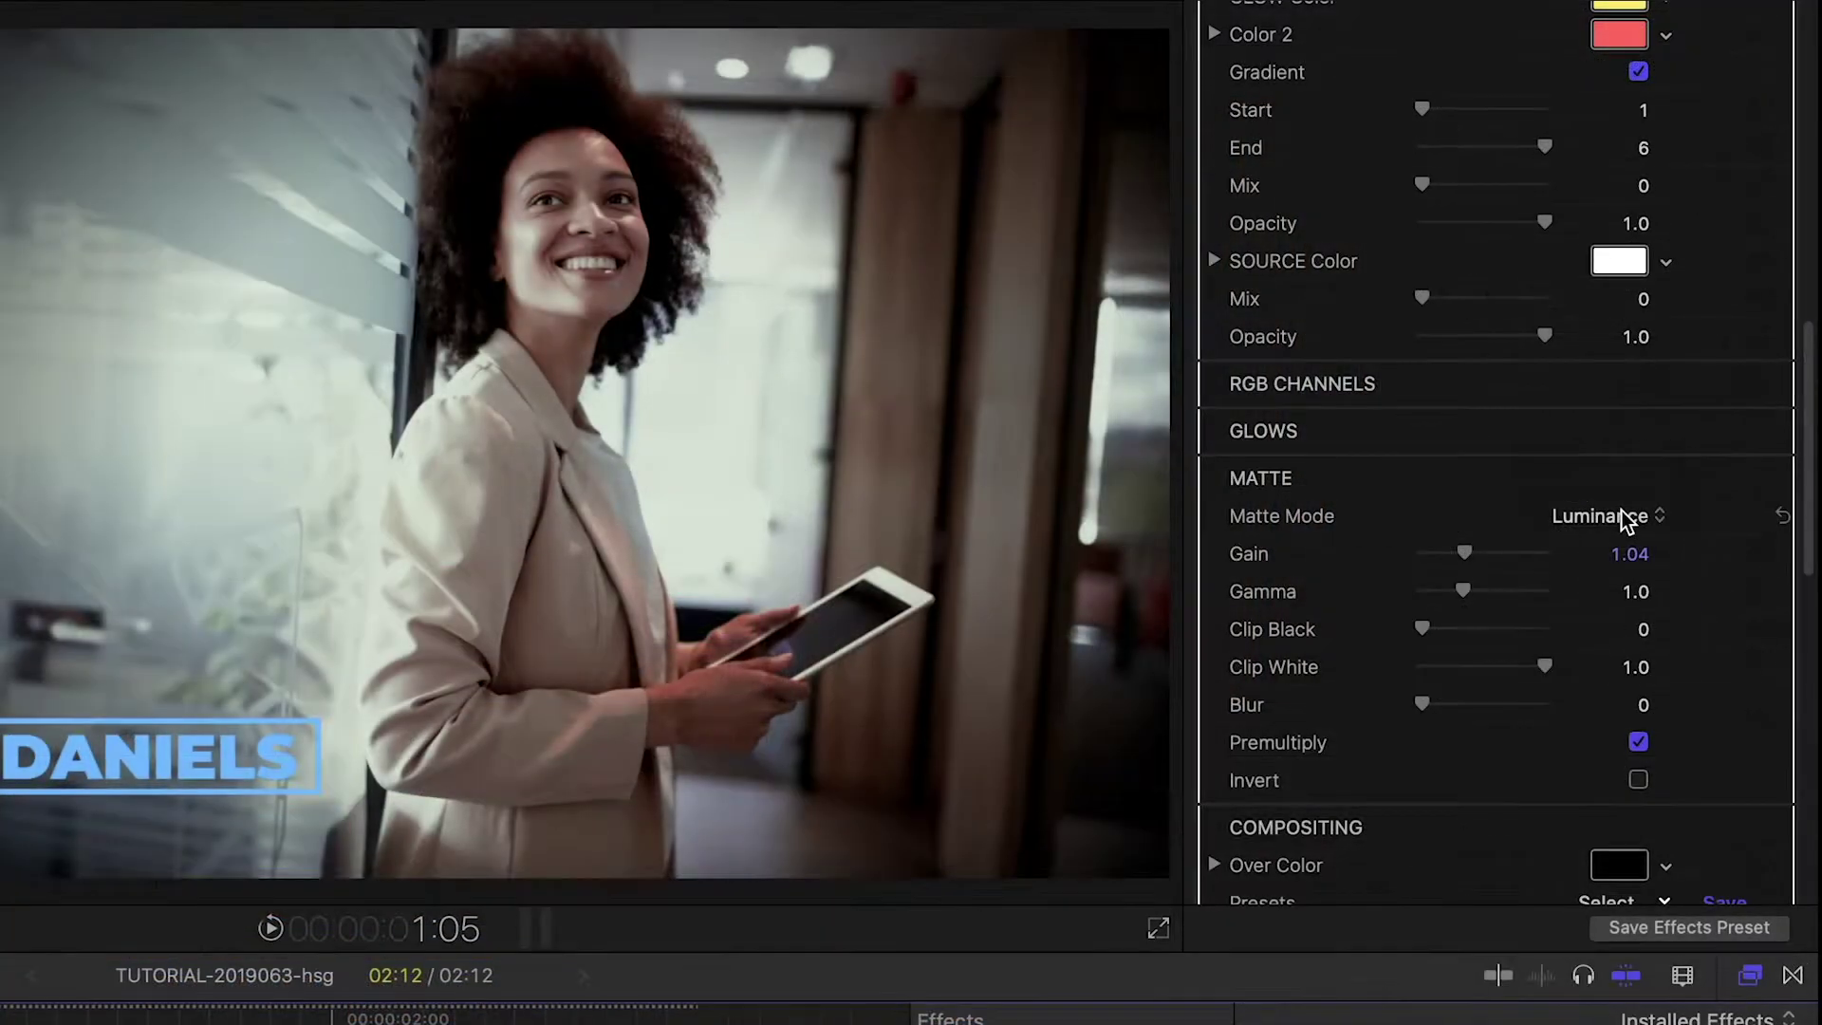
{"action": "left_click", "coordinate": [1615, 517]}
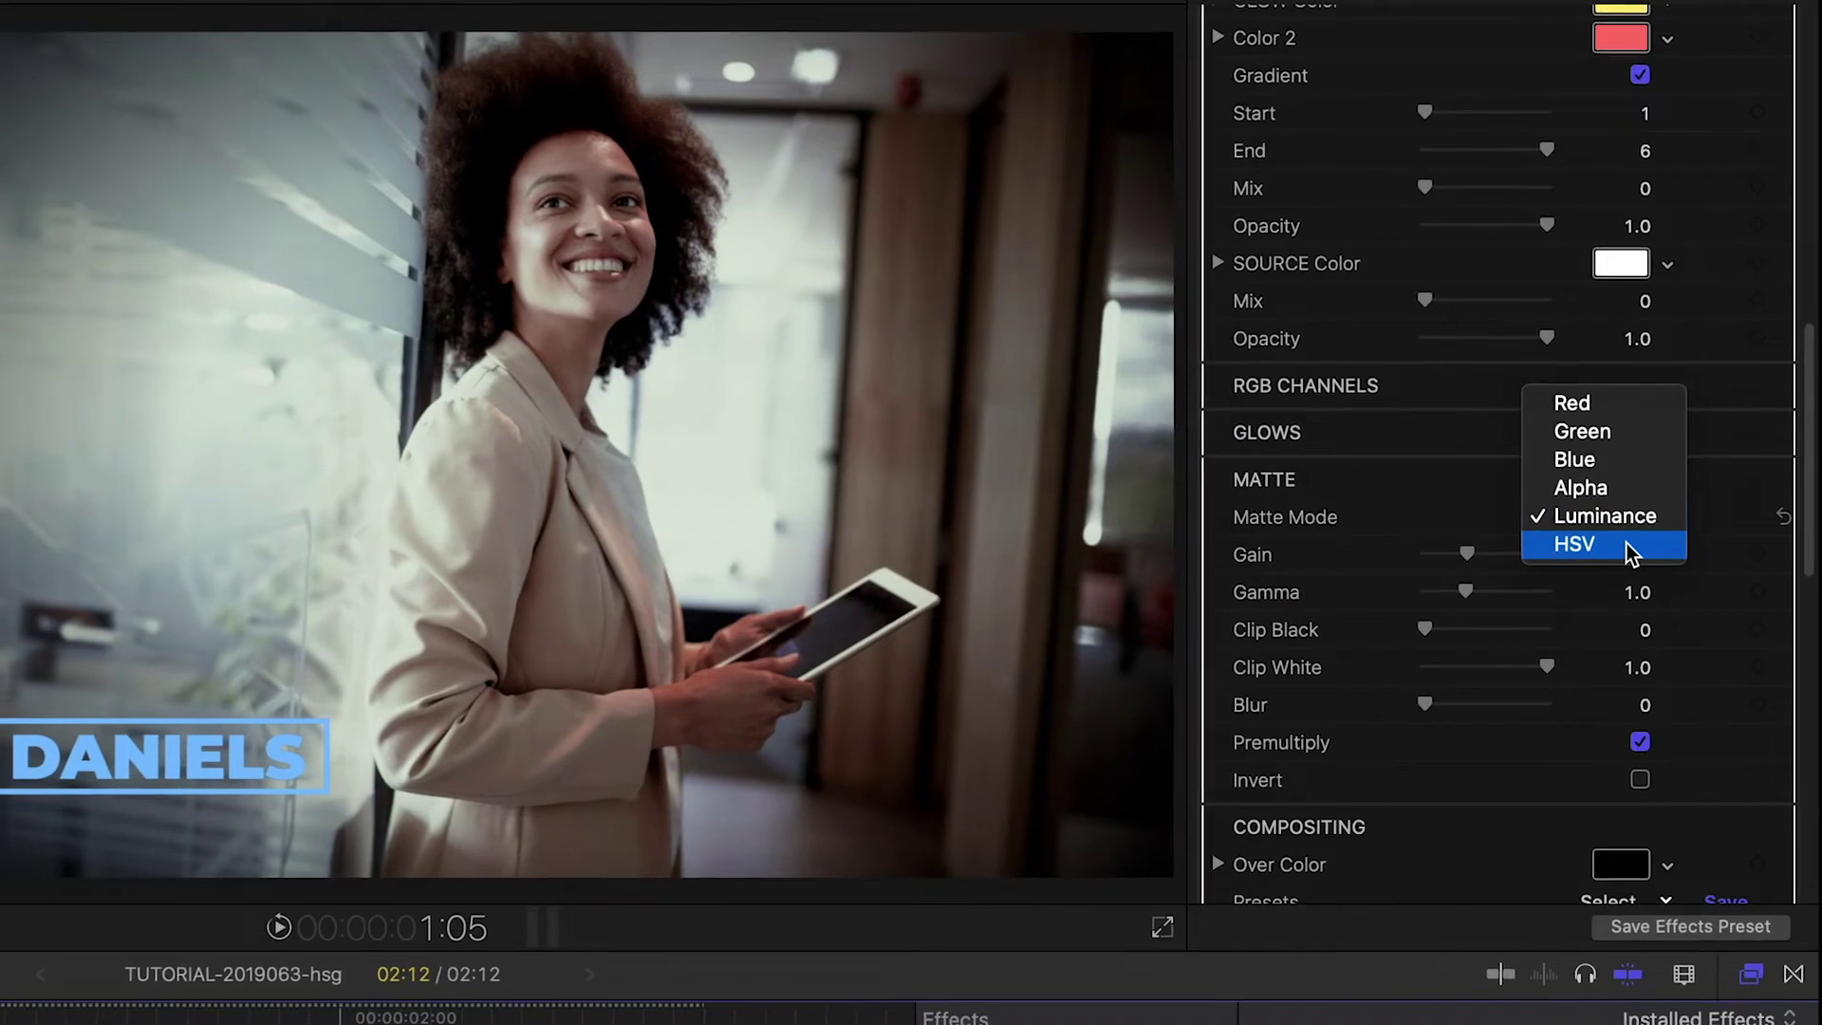
{"action": "left_click", "coordinate": [1631, 550]}
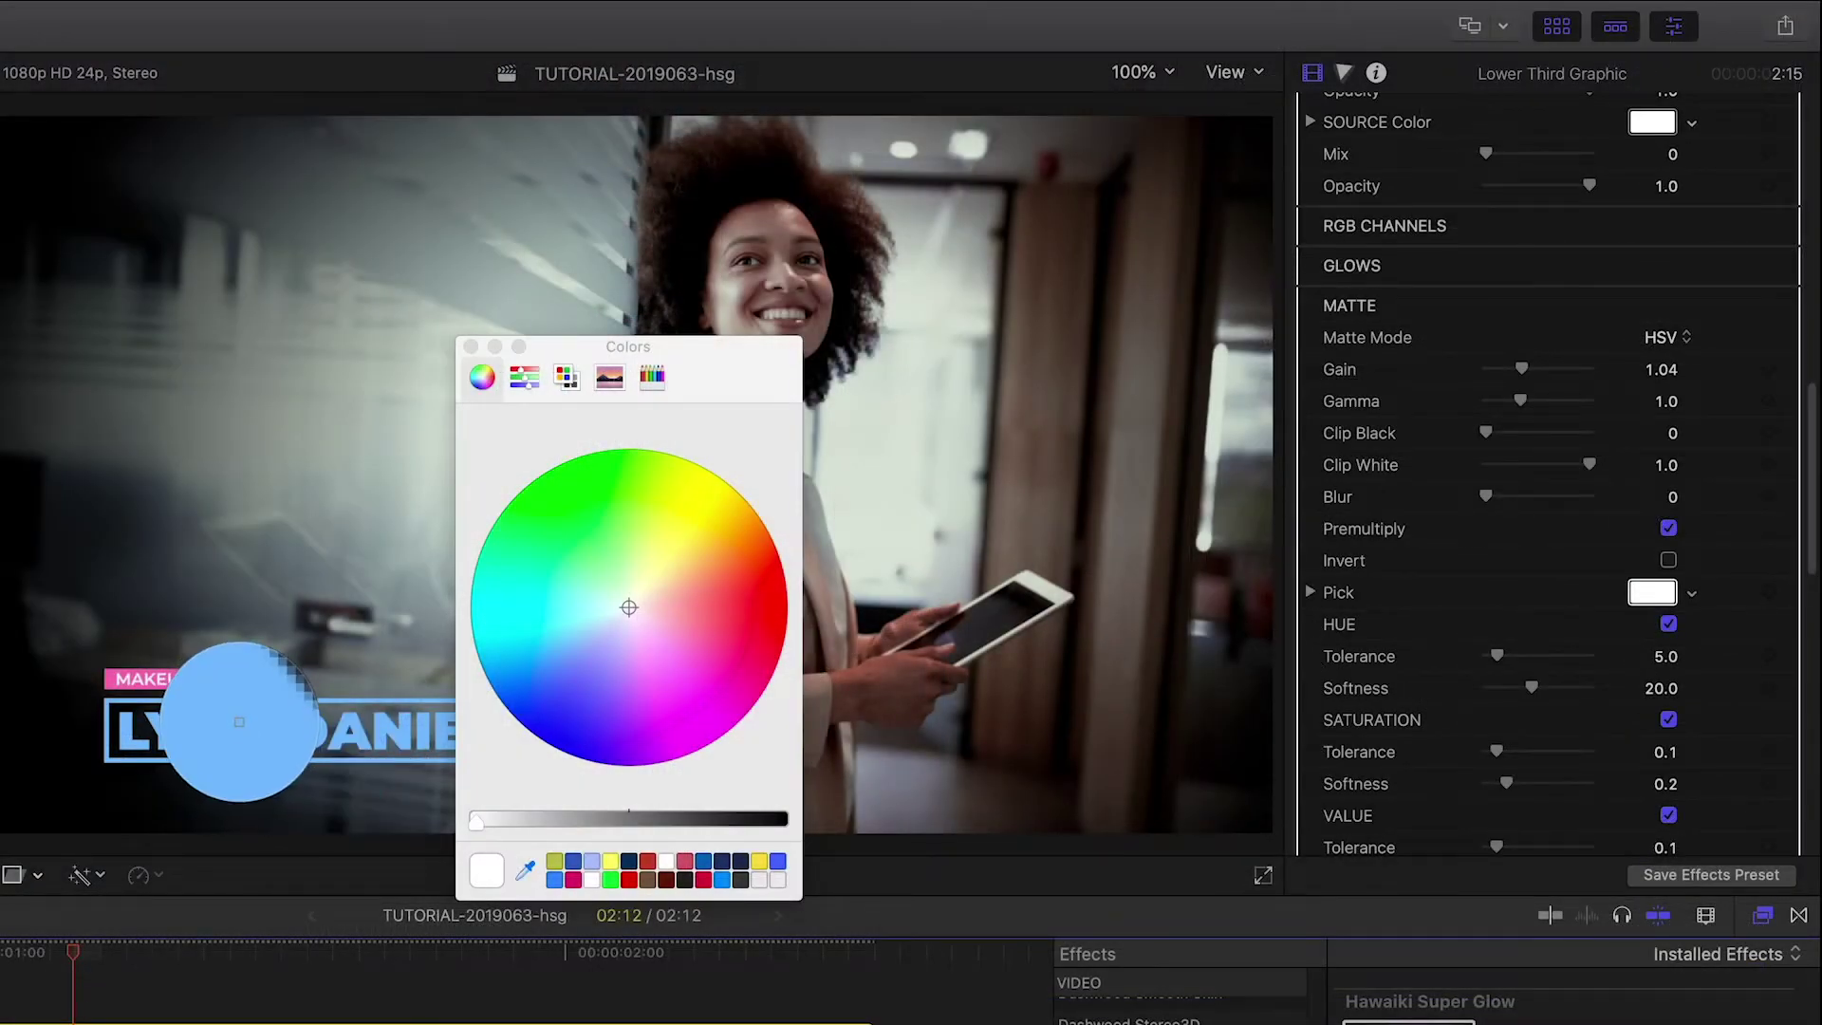
{"action": "left_click", "coordinate": [239, 723]}
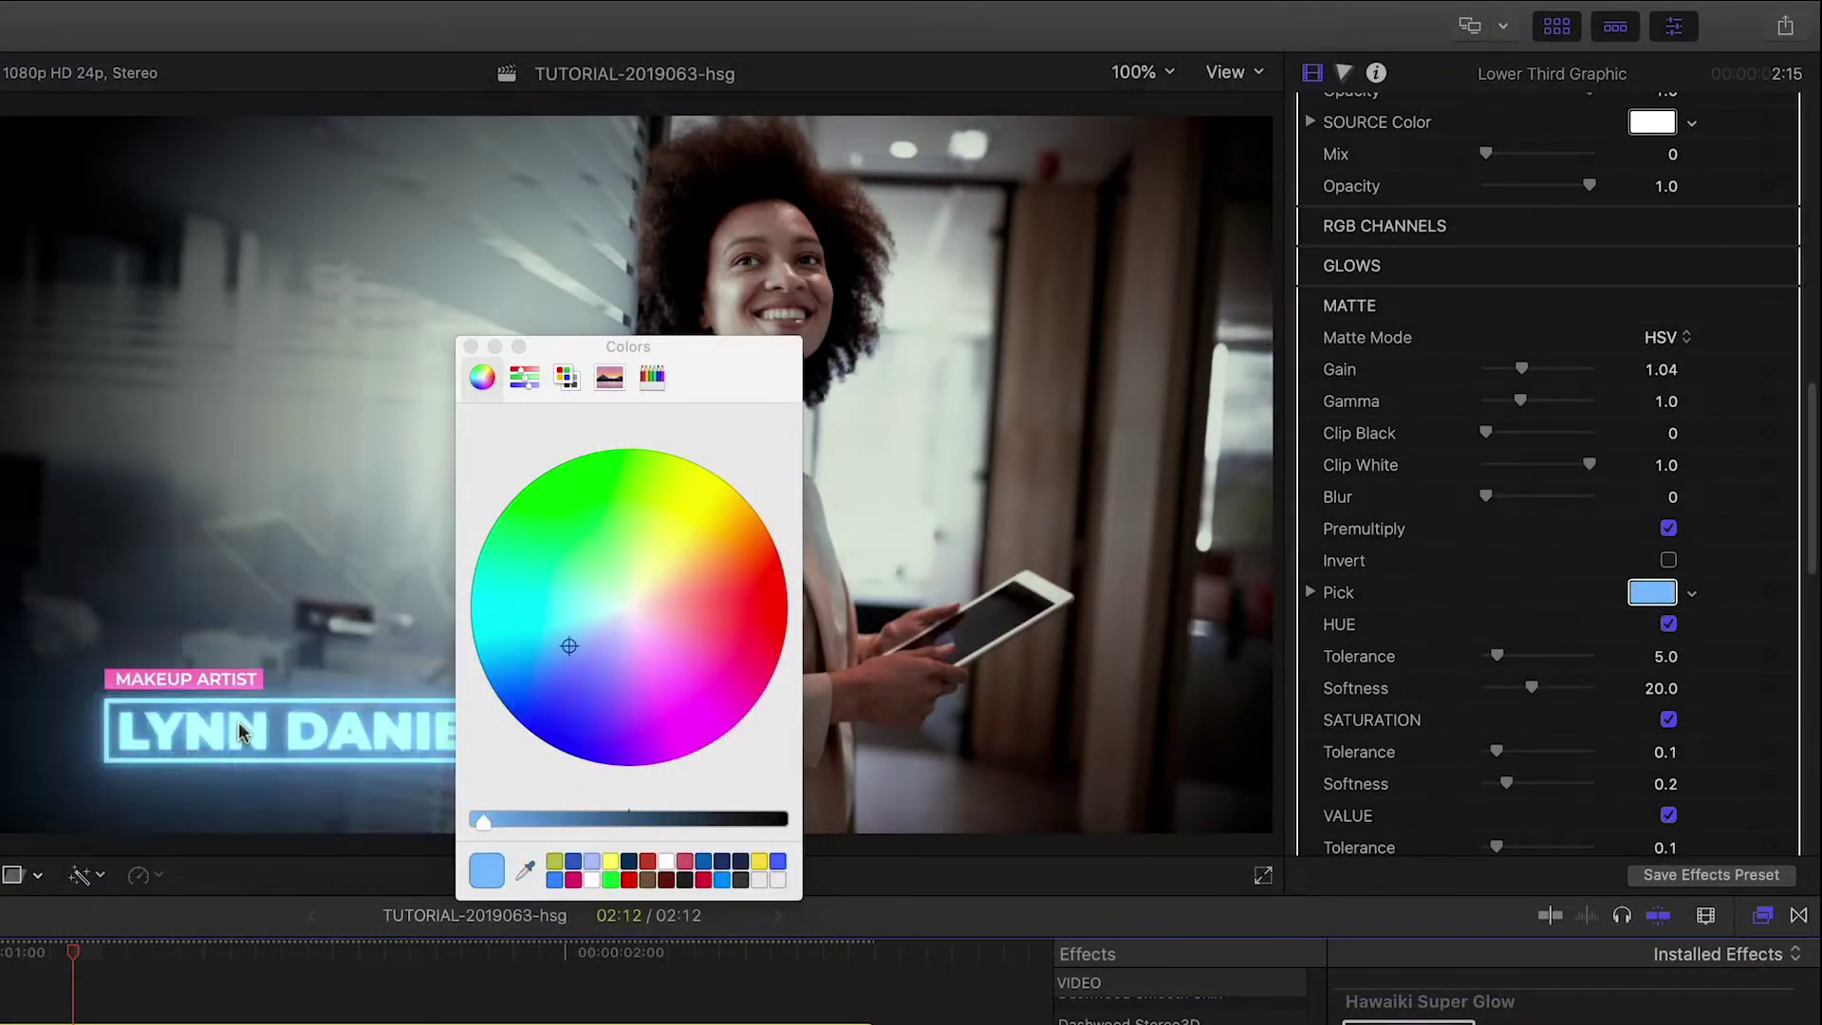
{"action": "left_click", "coordinate": [472, 346]}
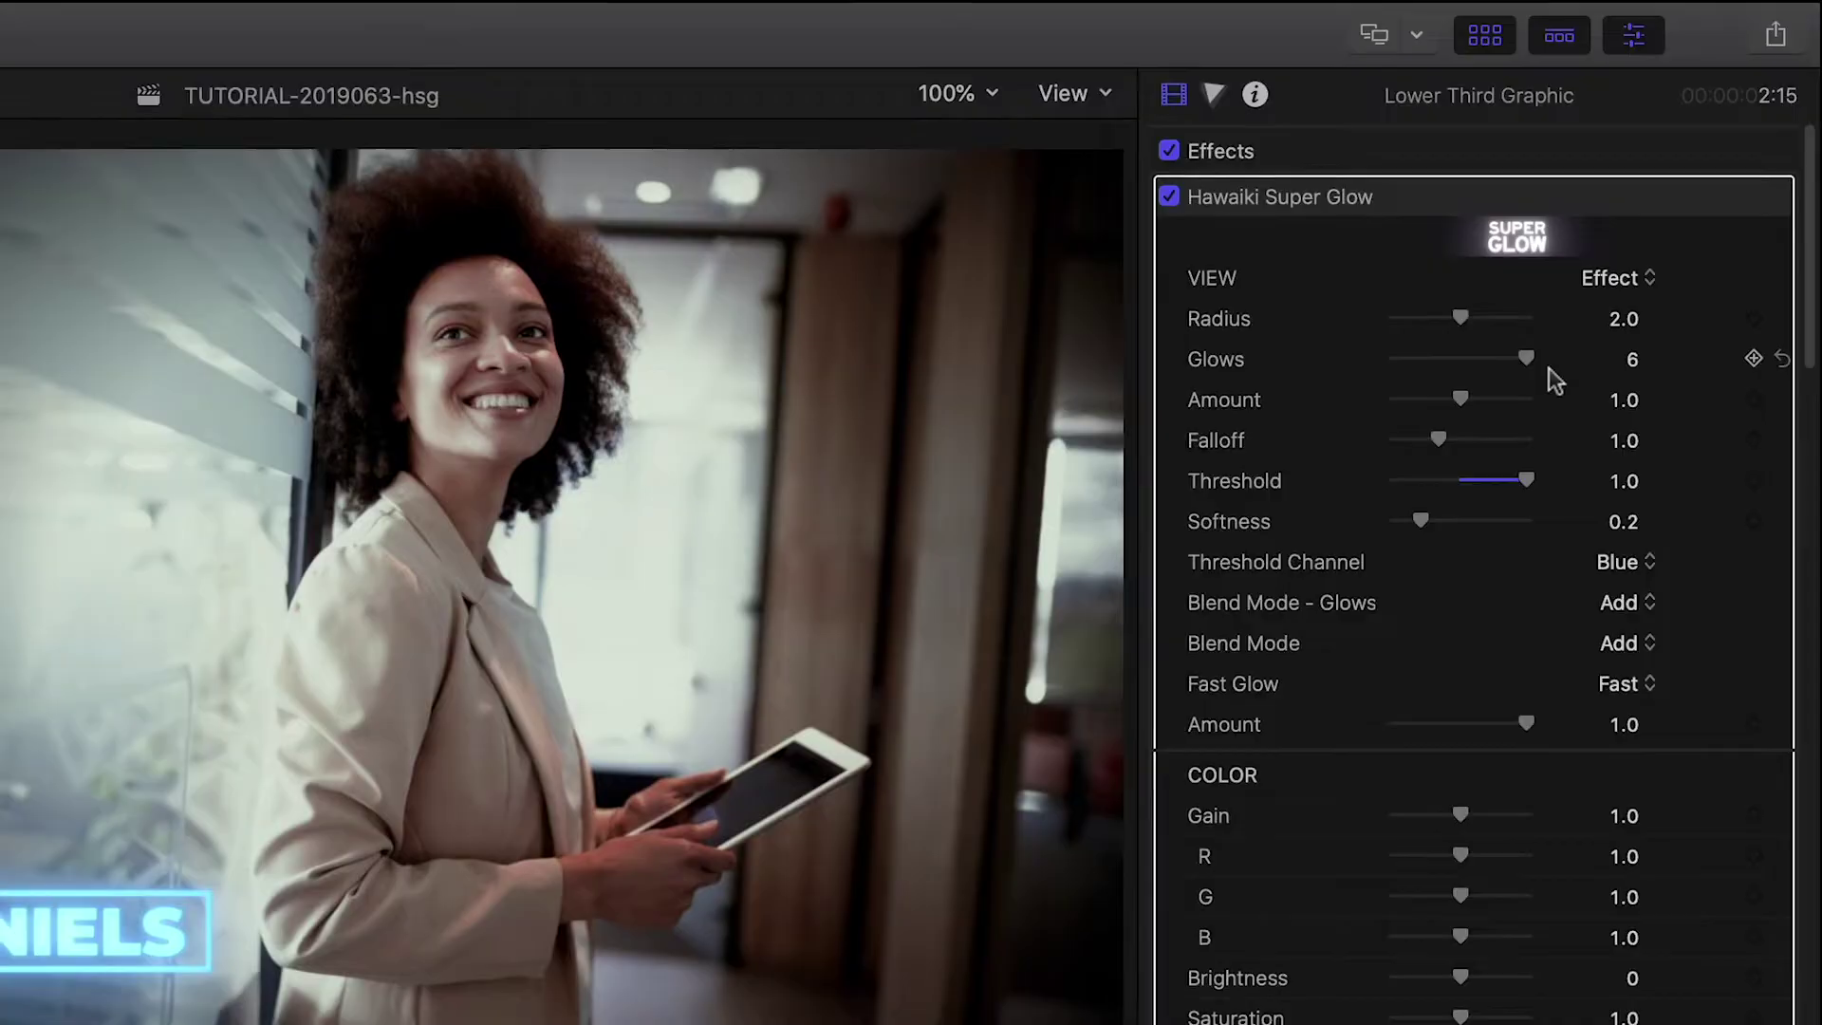
Set Super Glow to 4 glows with radius 2.29 and a lower Falloff
{"action": "left_click_drag", "start_coordinate": [1526, 360], "coordinate": [1403, 359]}
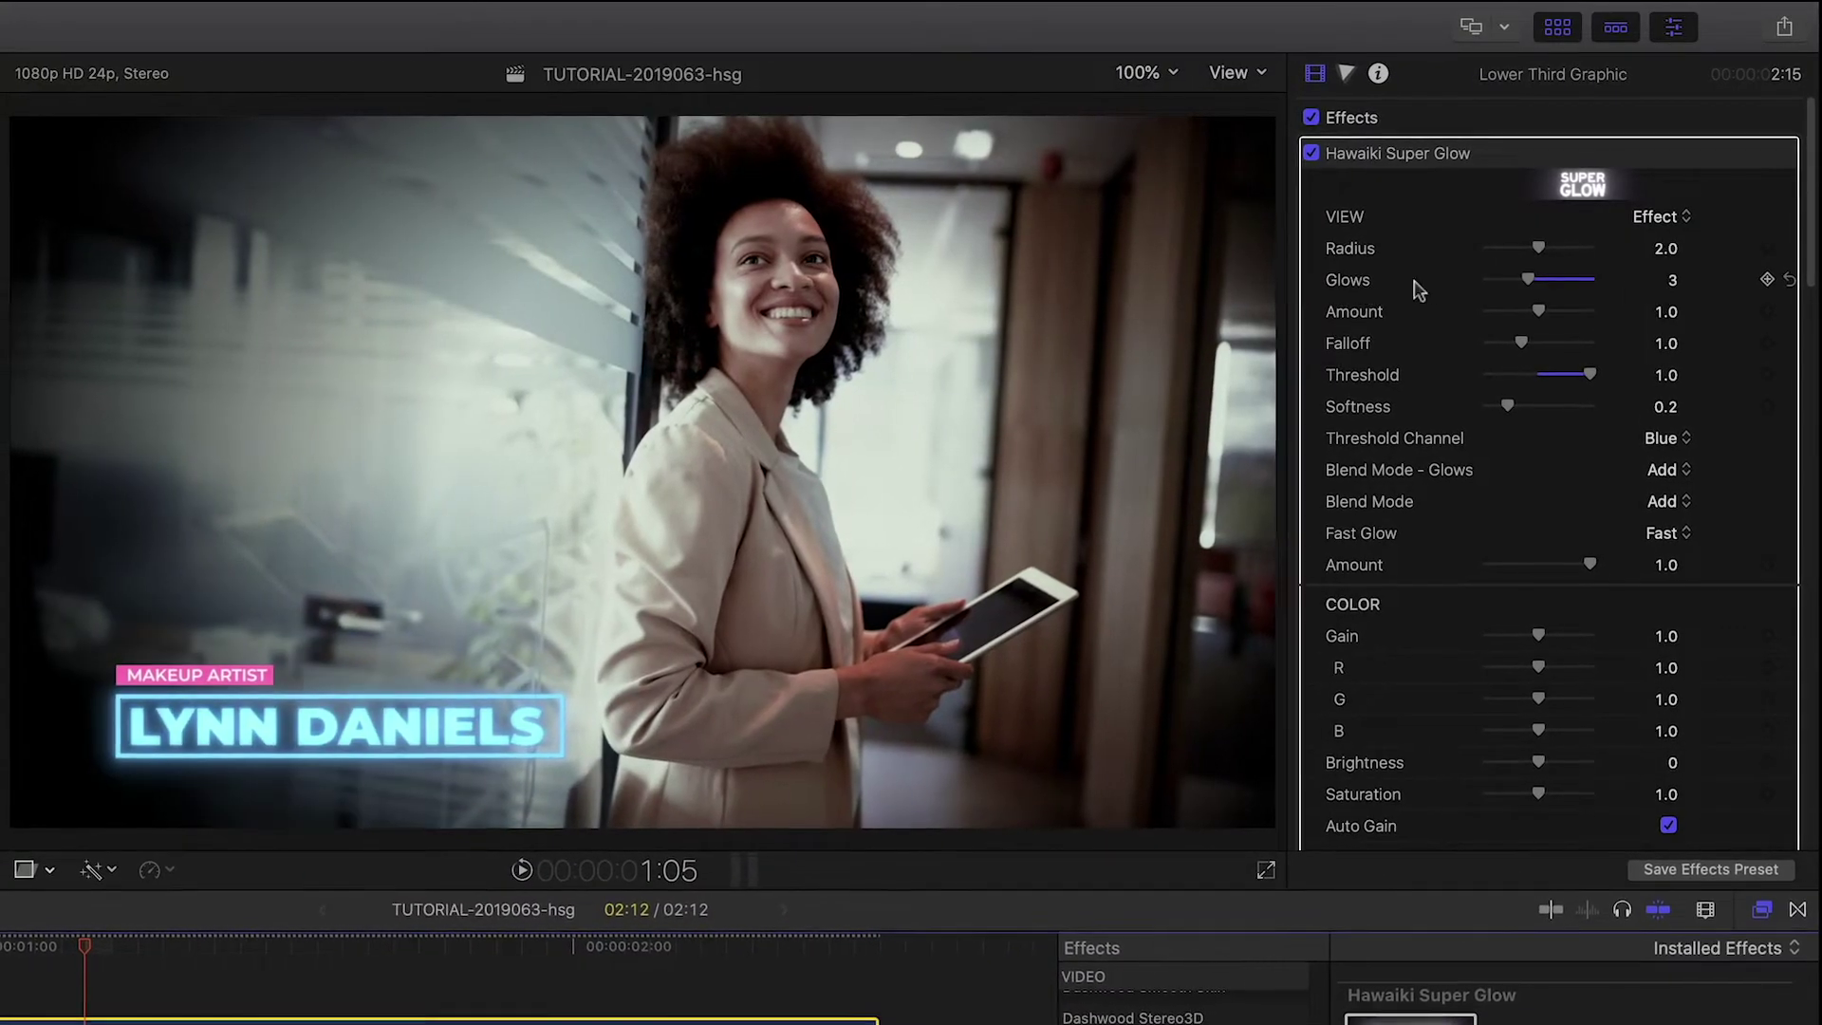
{"action": "left_click_drag", "start_coordinate": [1414, 289], "coordinate": [1352, 286]}
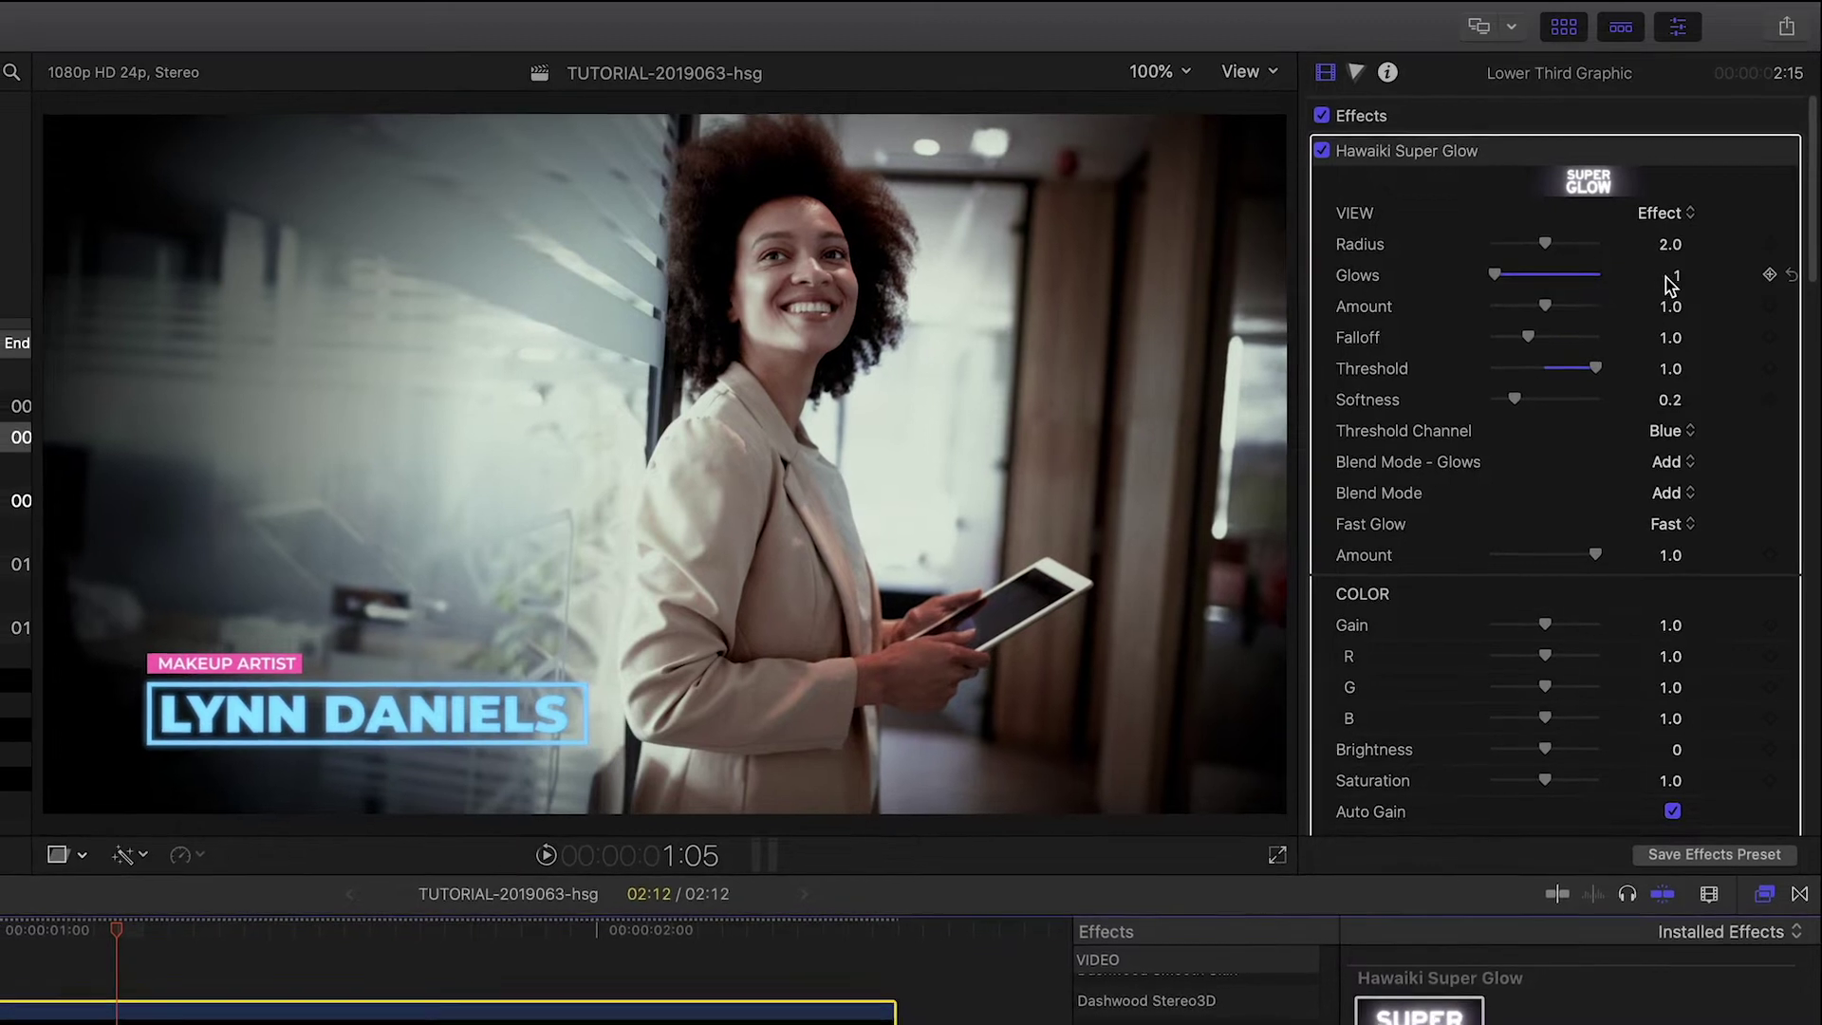
{"action": "left_click_drag", "start_coordinate": [1499, 275], "coordinate": [1540, 274]}
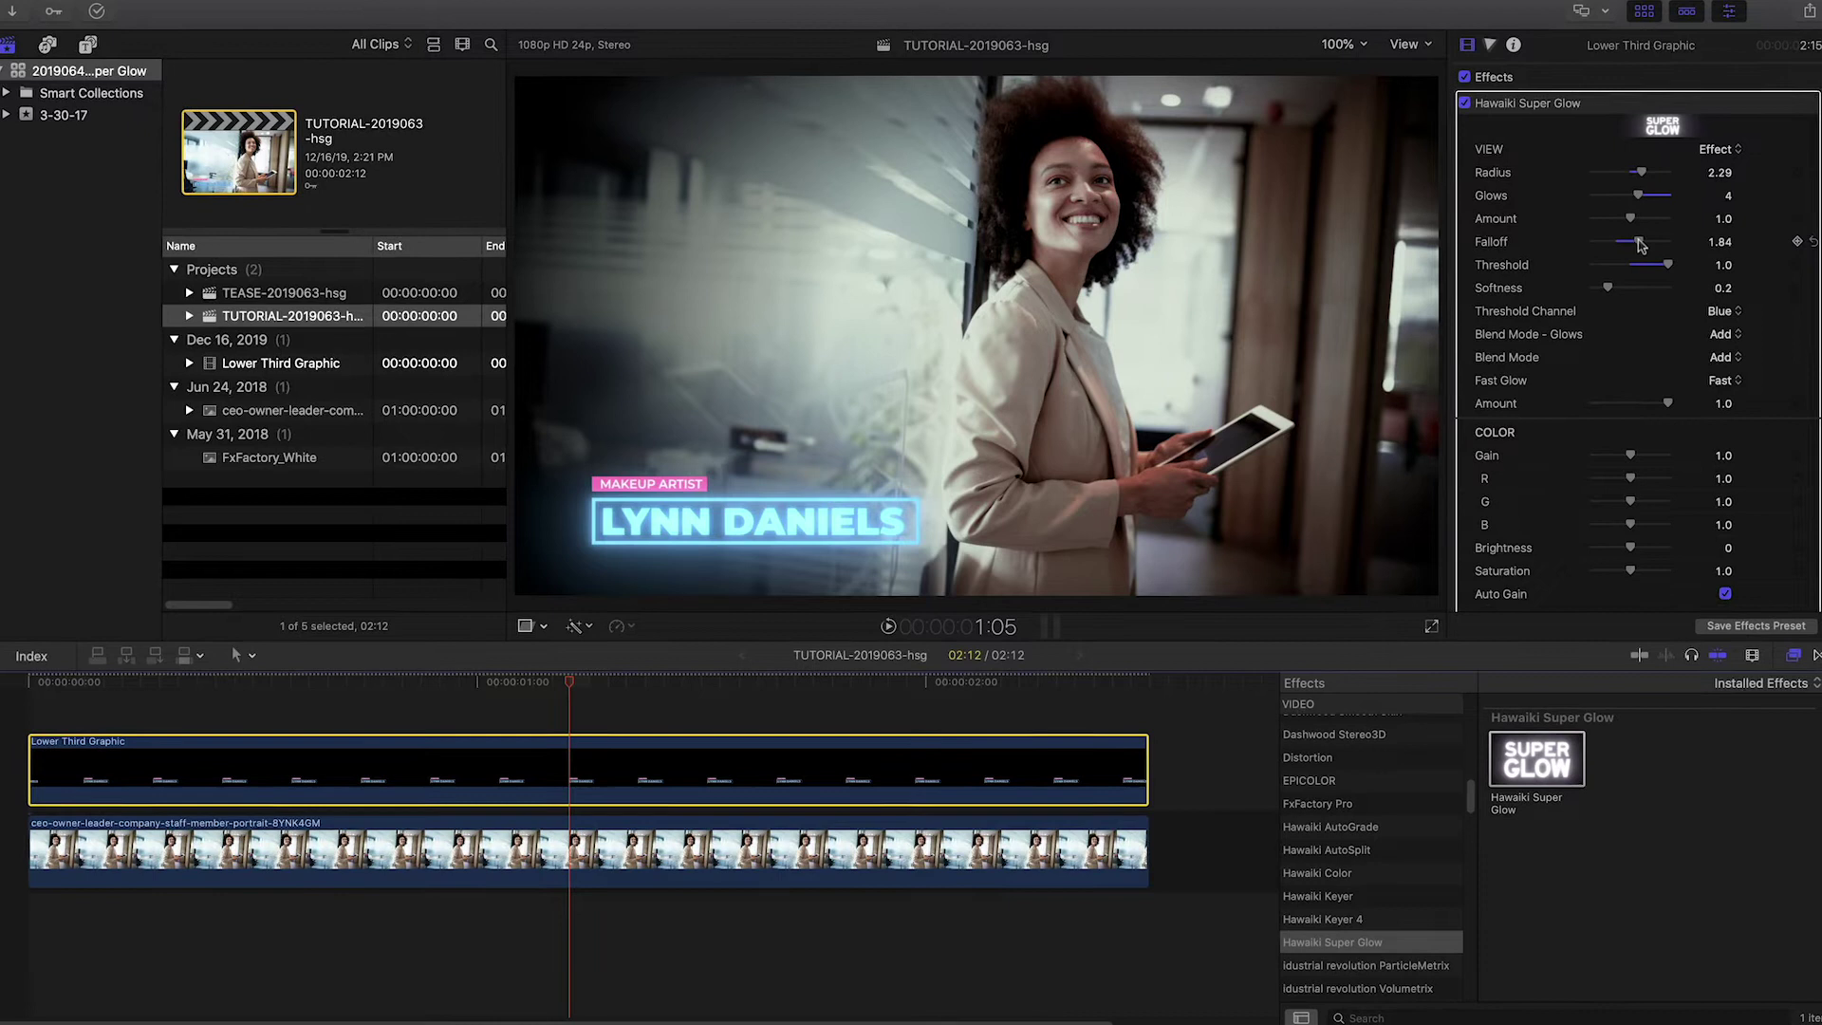
{"action": "left_click_drag", "start_coordinate": [1638, 240], "coordinate": [1632, 241]}
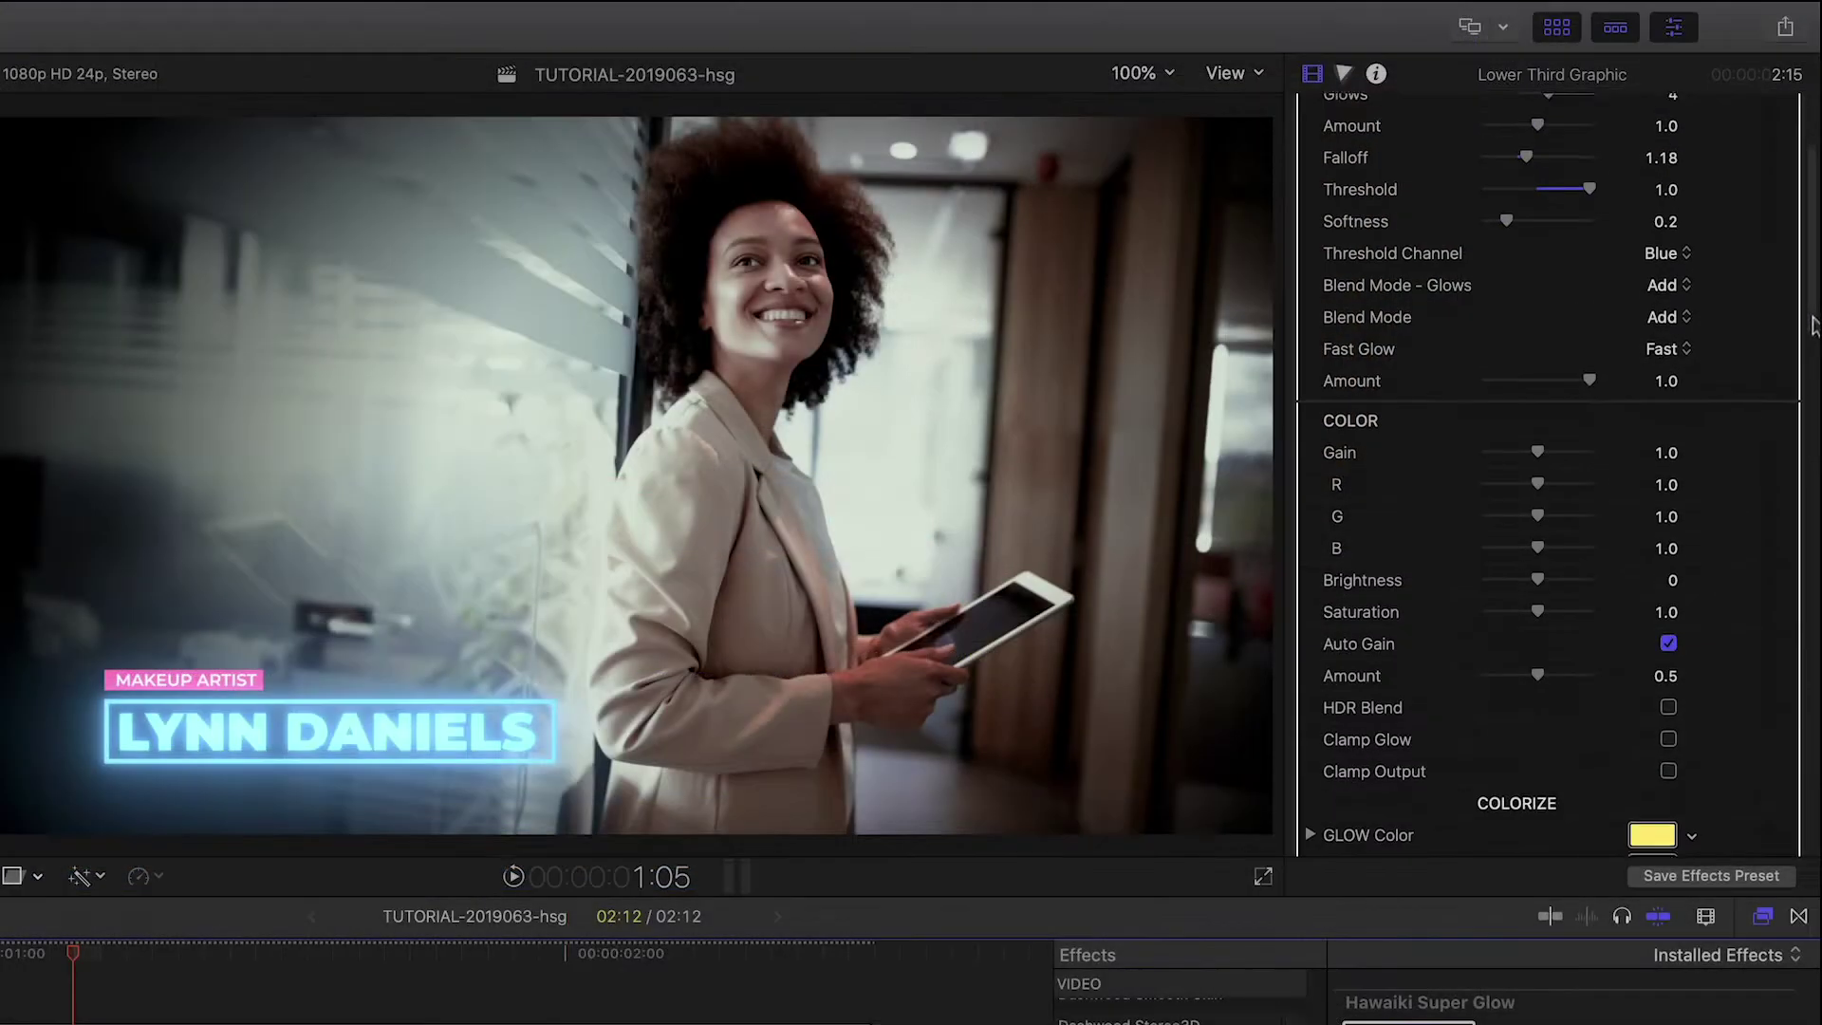
{"action": "scroll", "coordinate": [1633, 356], "scroll_direction": "down", "scroll_amount": 3}
{"action": "scroll", "coordinate": [1632, 356], "scroll_direction": "down", "scroll_amount": 3}
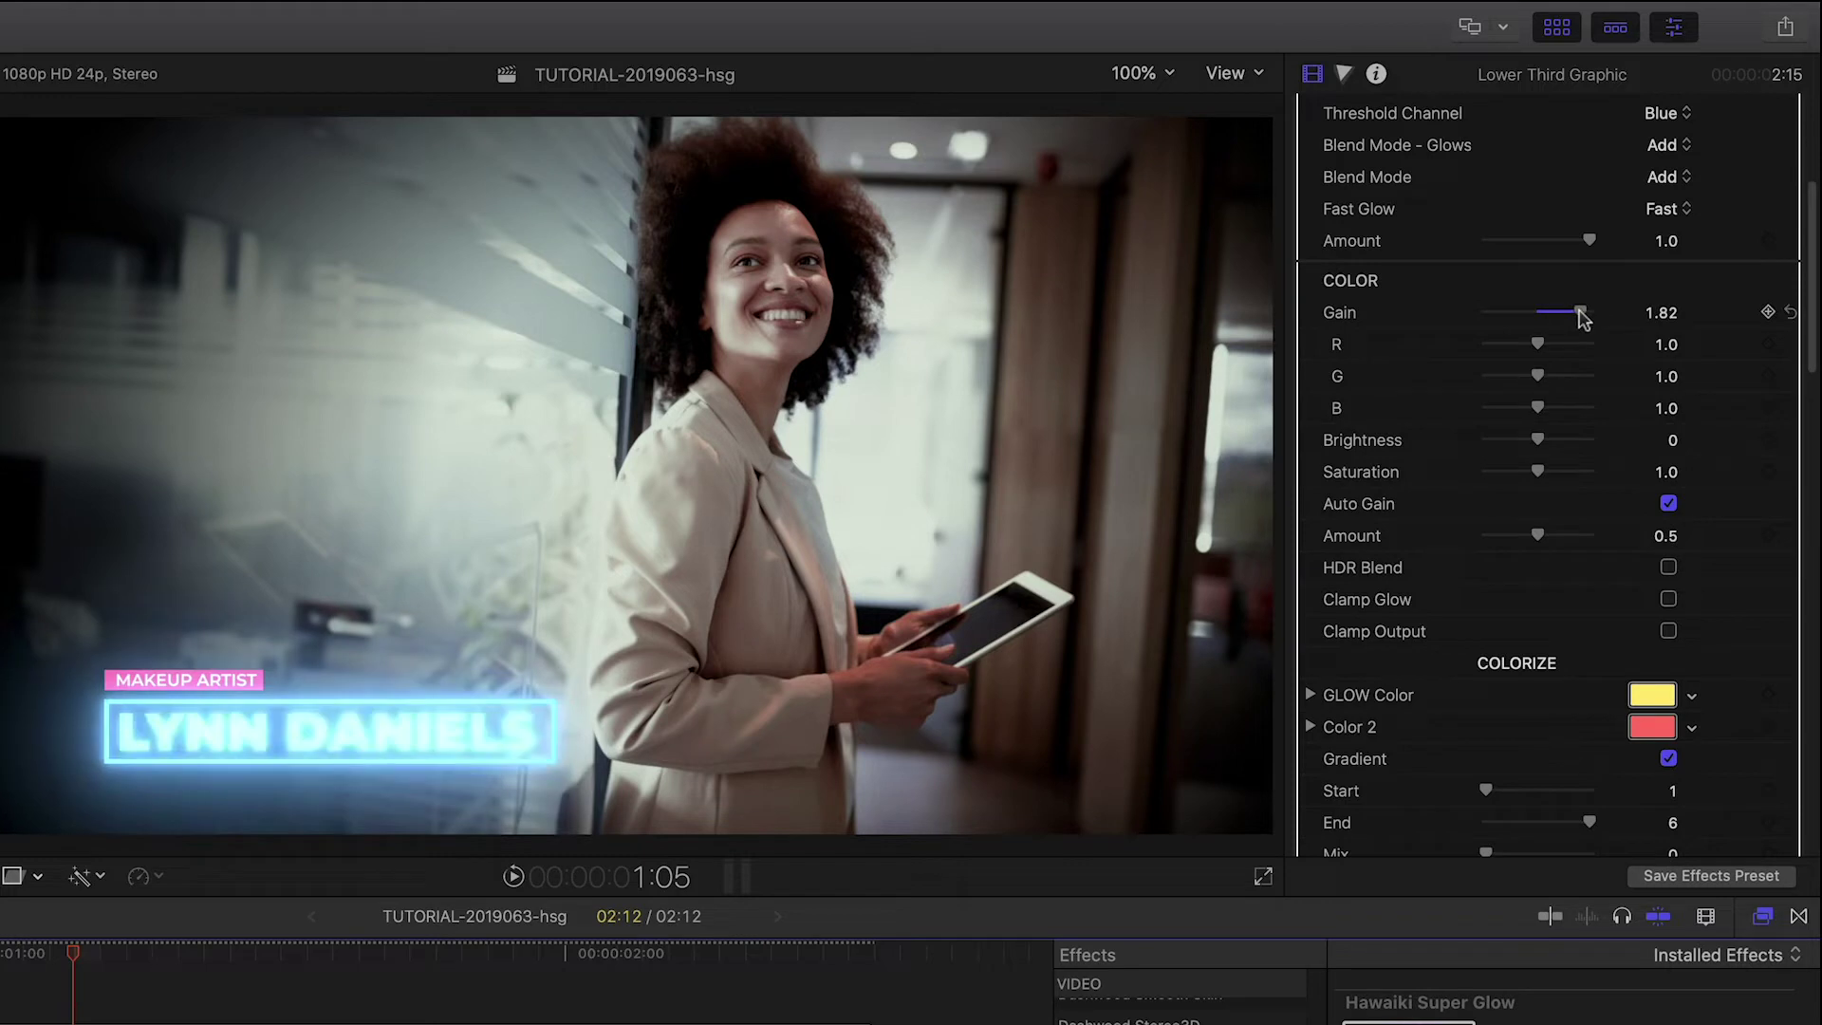
Bring the glow Gain back to 1.0 and undo the red color change
{"action": "mouse_move", "coordinate": [1581, 313]}
{"action": "left_mouse_down"}
{"action": "mouse_move", "coordinate": [1538, 313]}
{"action": "mouse_move", "coordinate": [1606, 309]}
{"action": "left_mouse_up"}
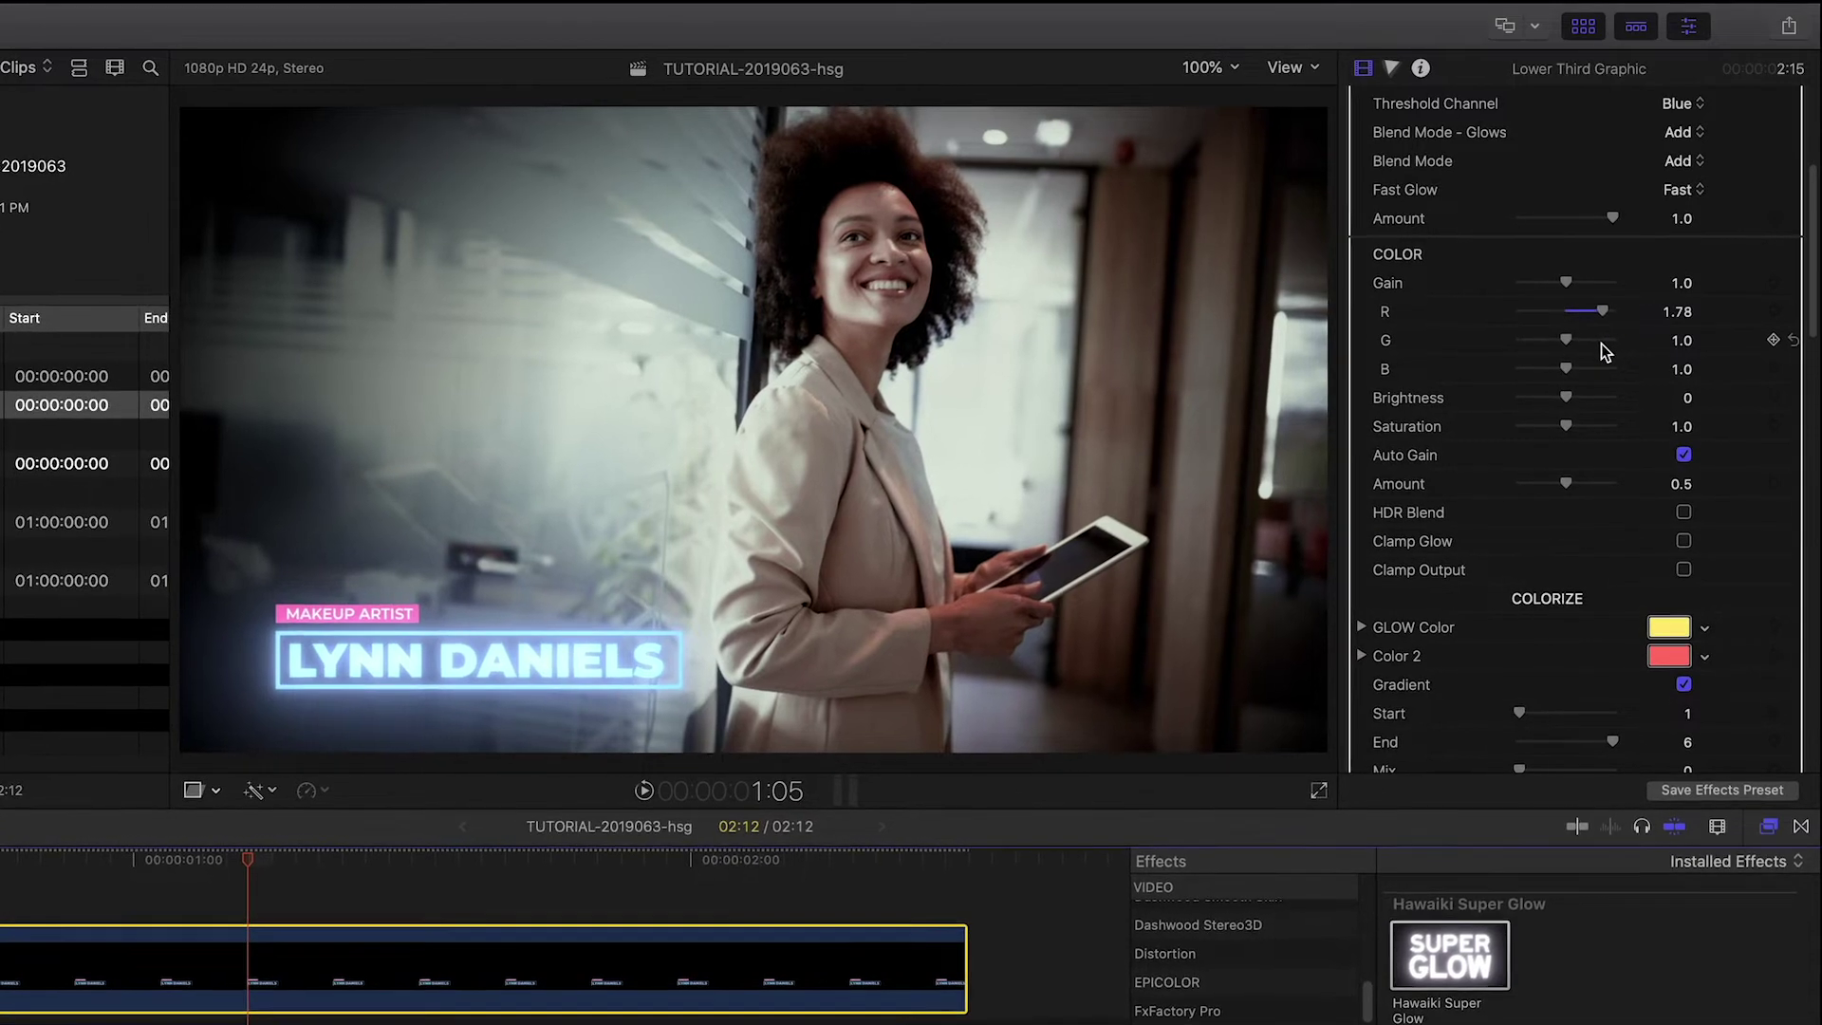
{"action": "key", "text": "ctrl+z"}
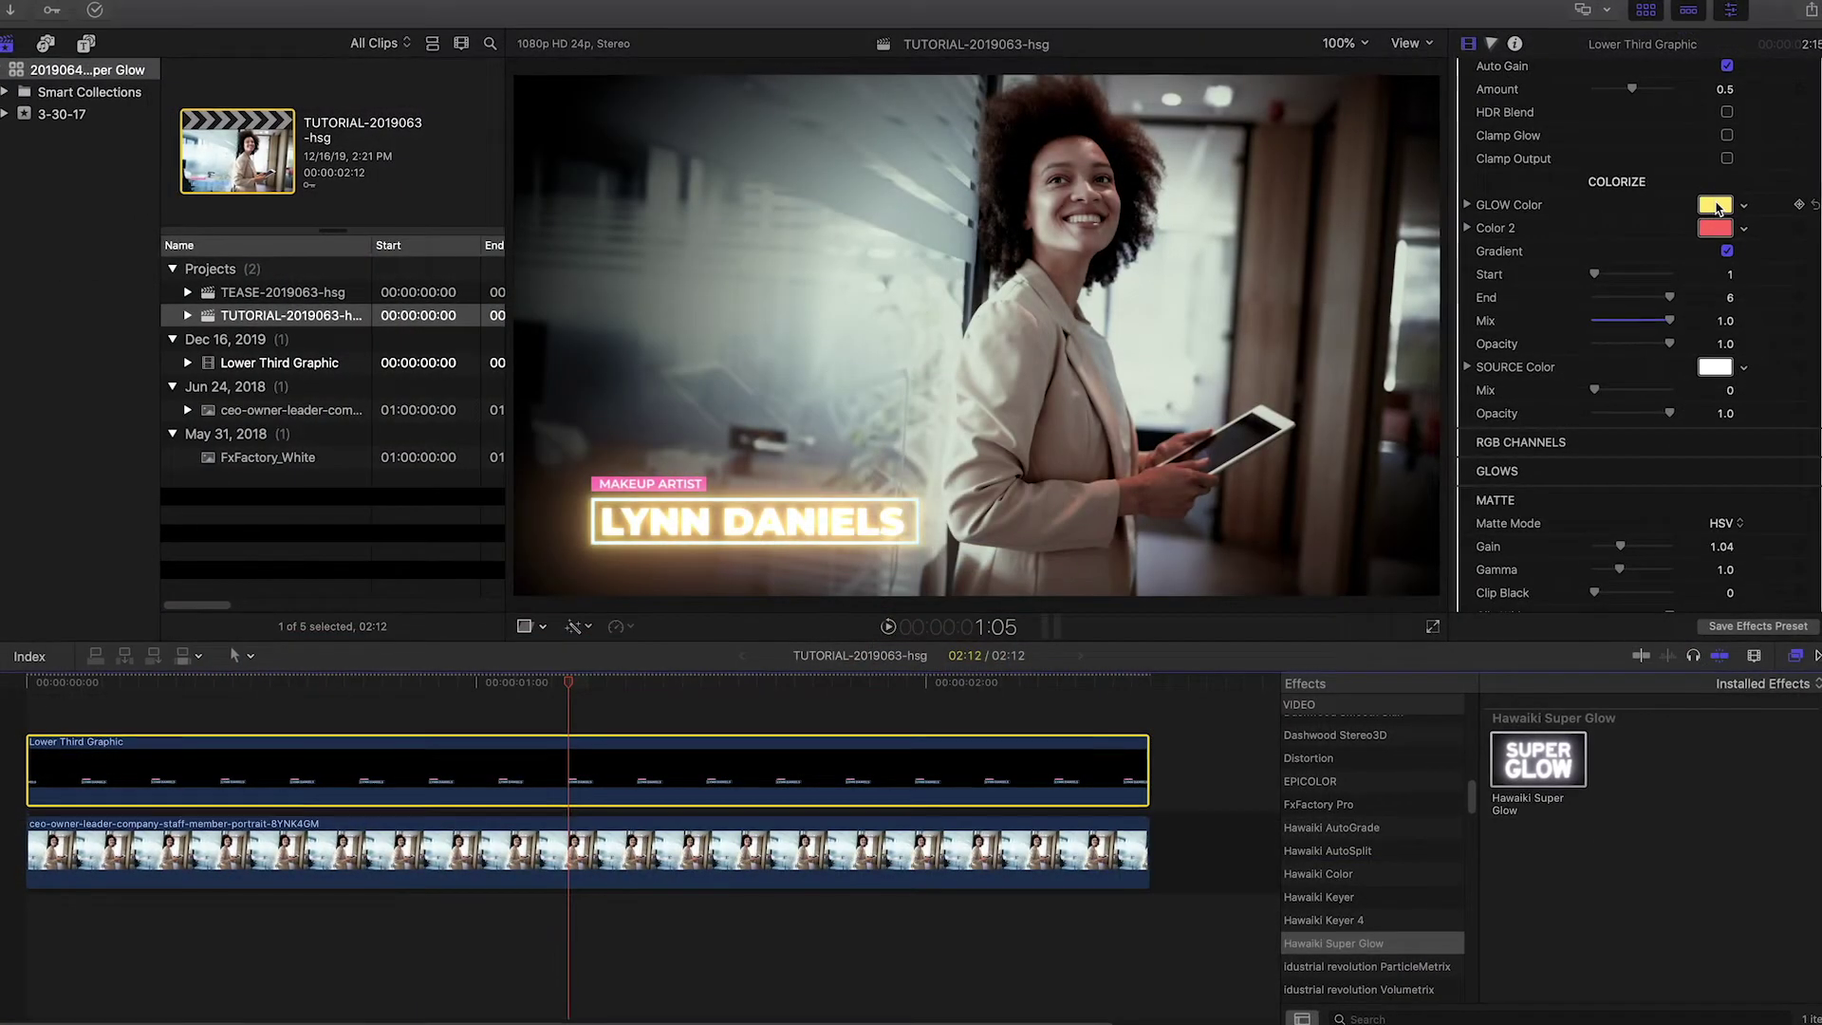
Make the glow color blue and raise the Colorize Mix to nearly full
{"action": "left_click", "coordinate": [1719, 209]}
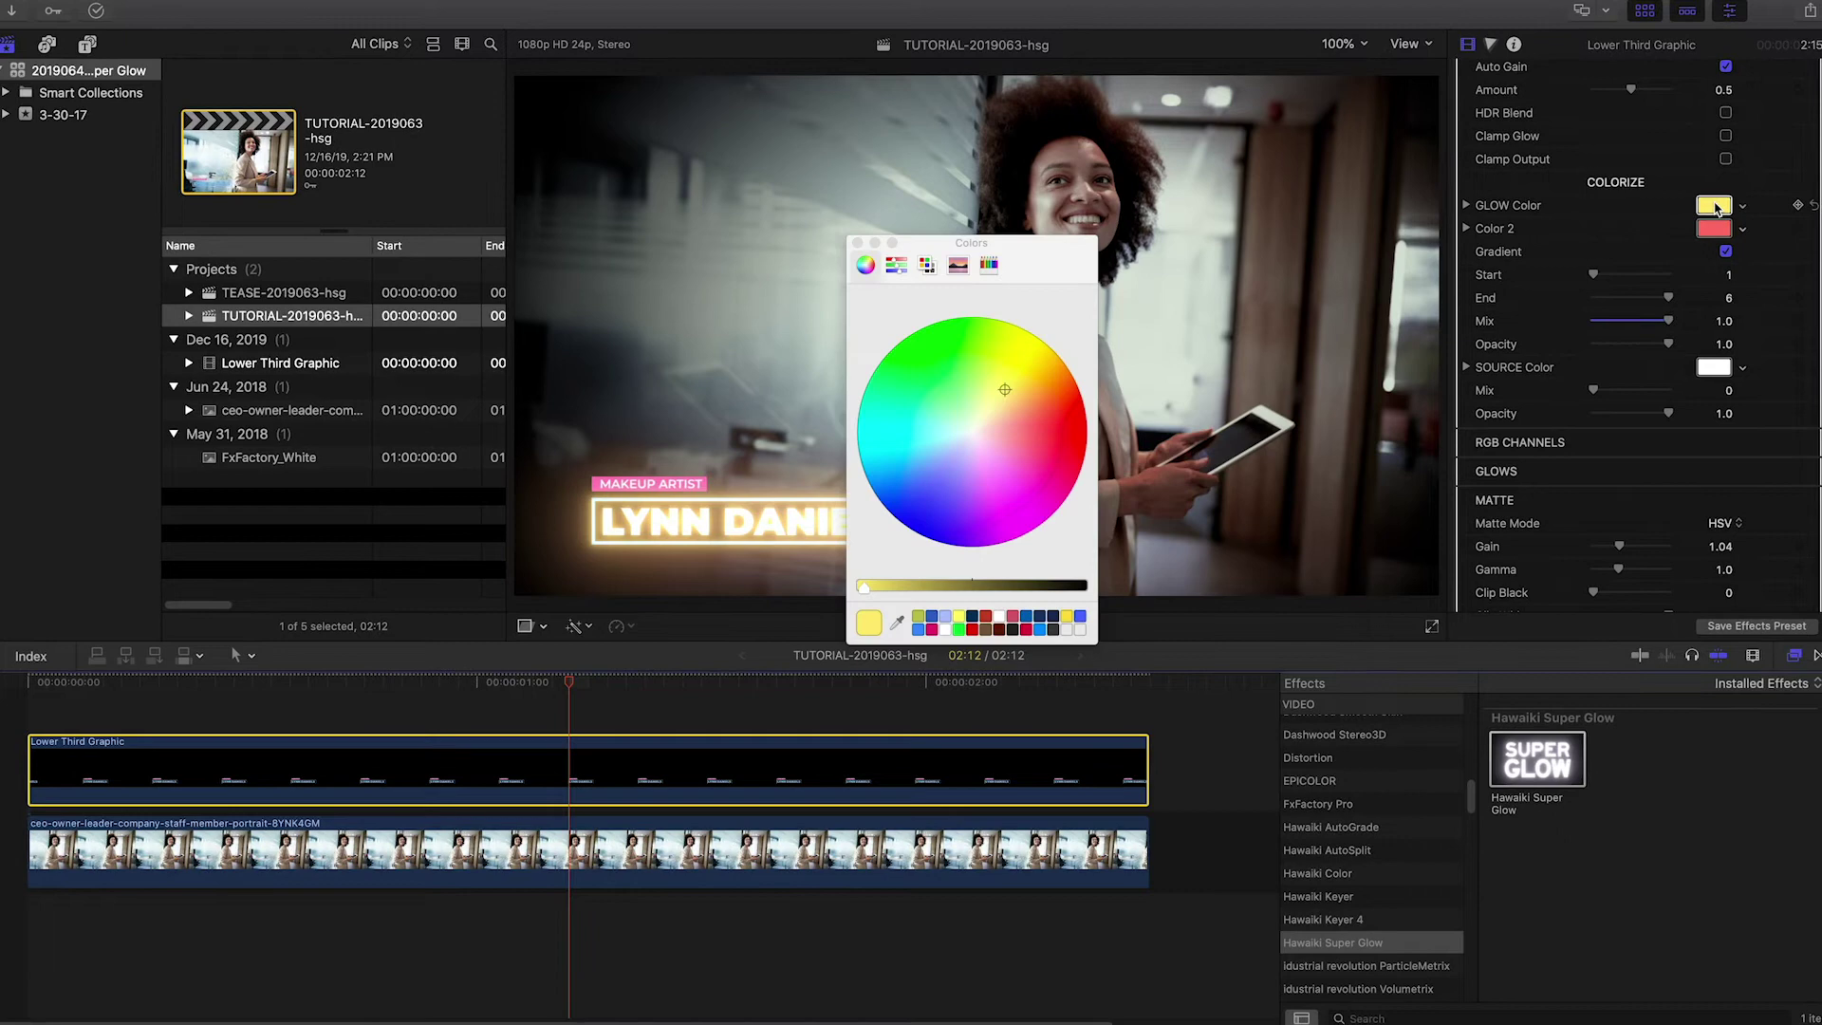
{"action": "left_click", "coordinate": [923, 490]}
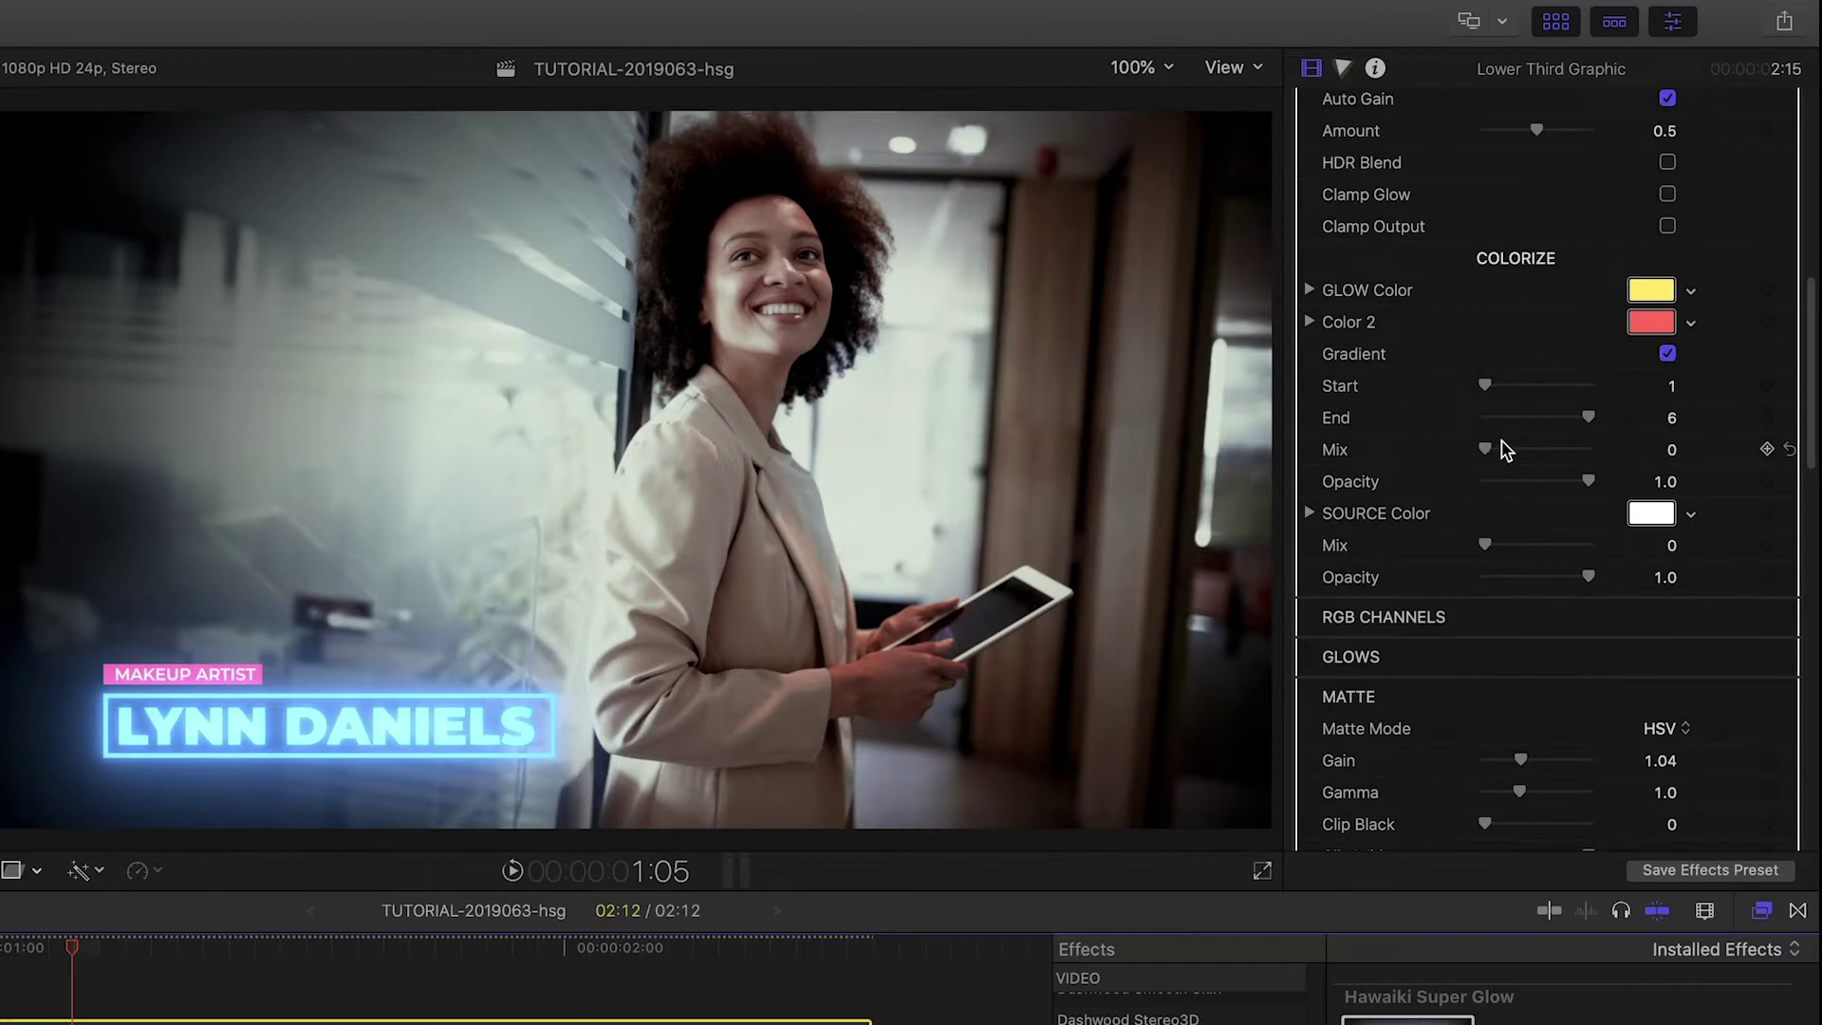
{"action": "left_click_drag", "start_coordinate": [1487, 450], "coordinate": [1584, 450]}
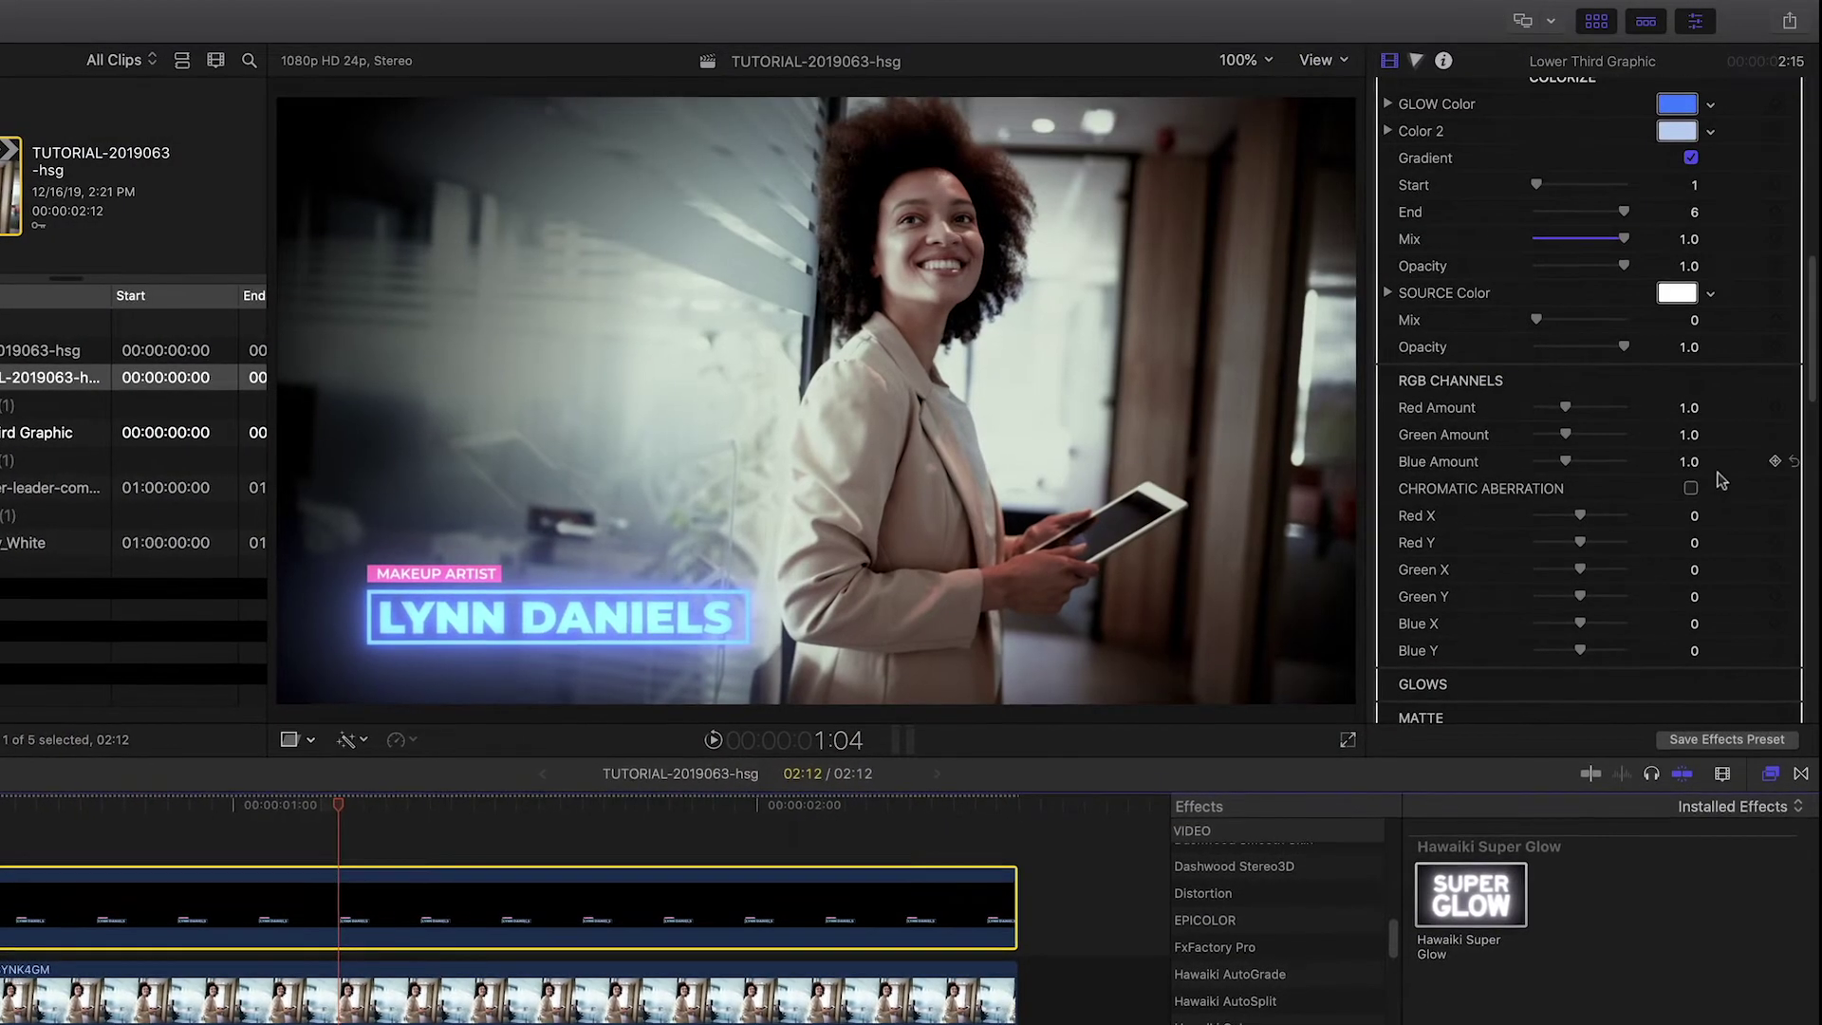
Try and undo Red and Green channel boosts, then shift Red X for chromatic aberration
{"action": "left_click_drag", "start_coordinate": [1566, 408], "coordinate": [1625, 414]}
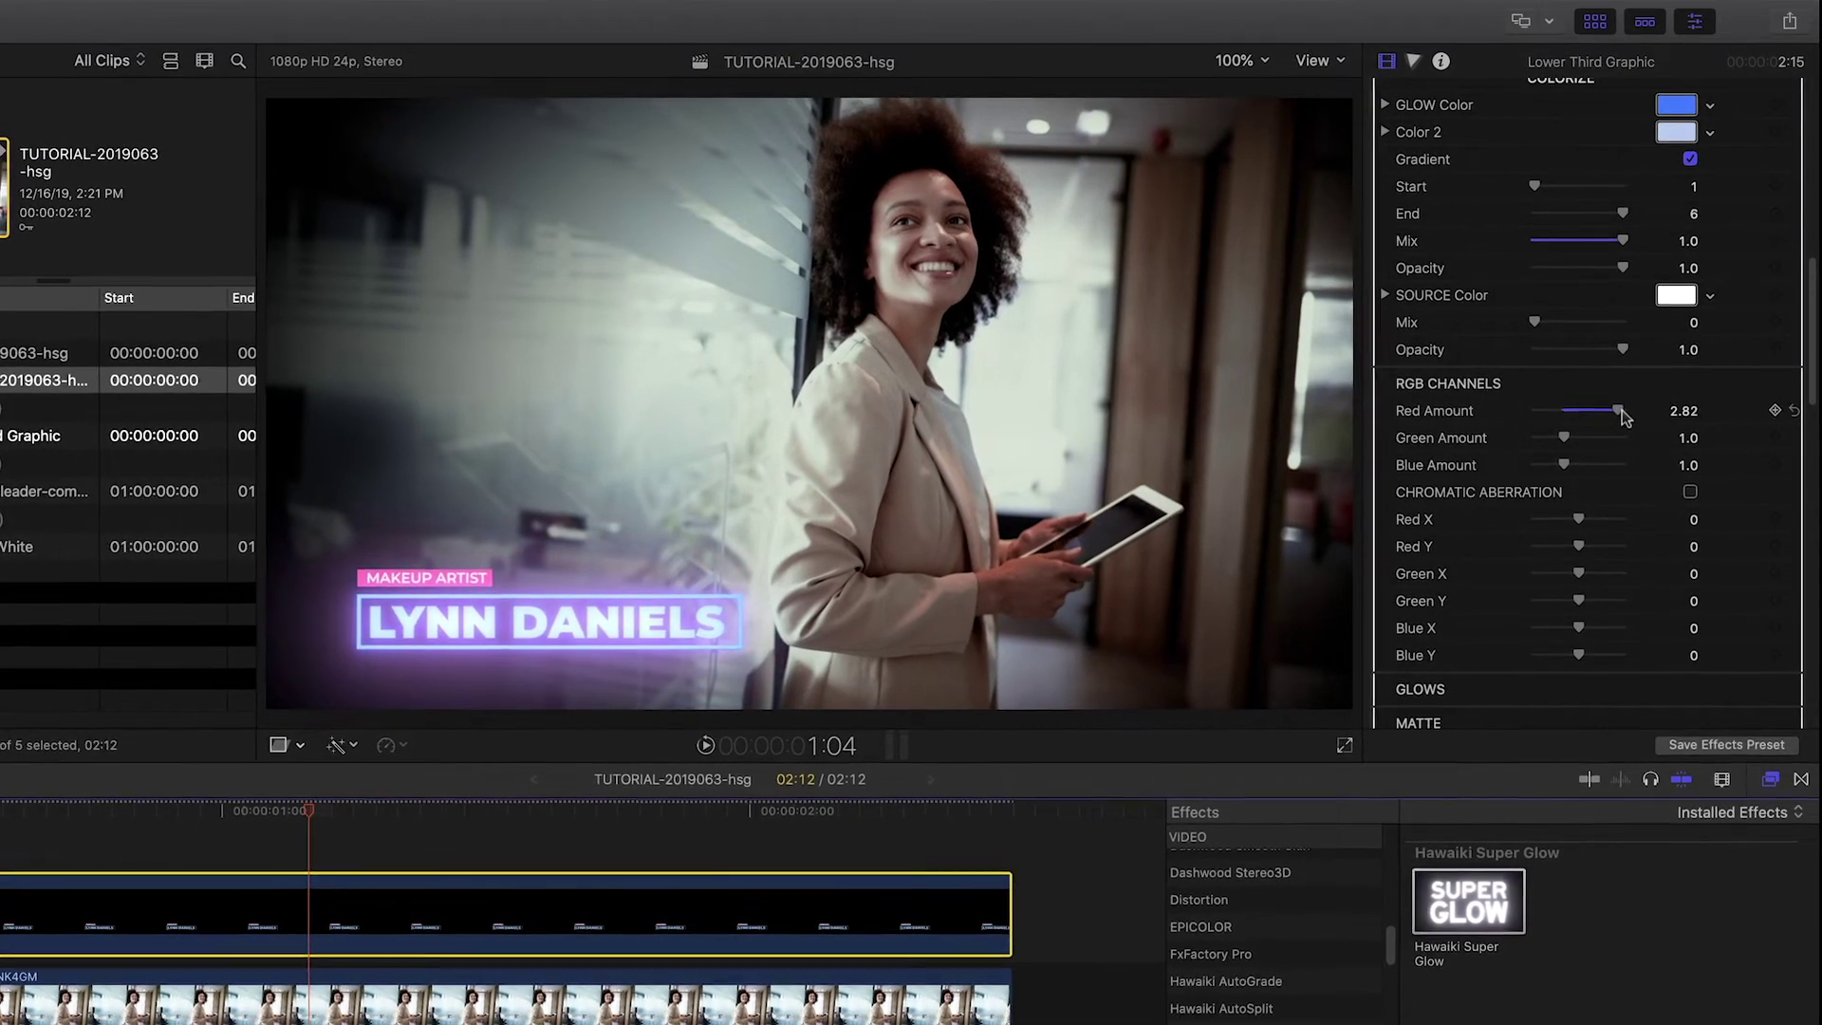
{"action": "key", "text": "ctrl+z"}
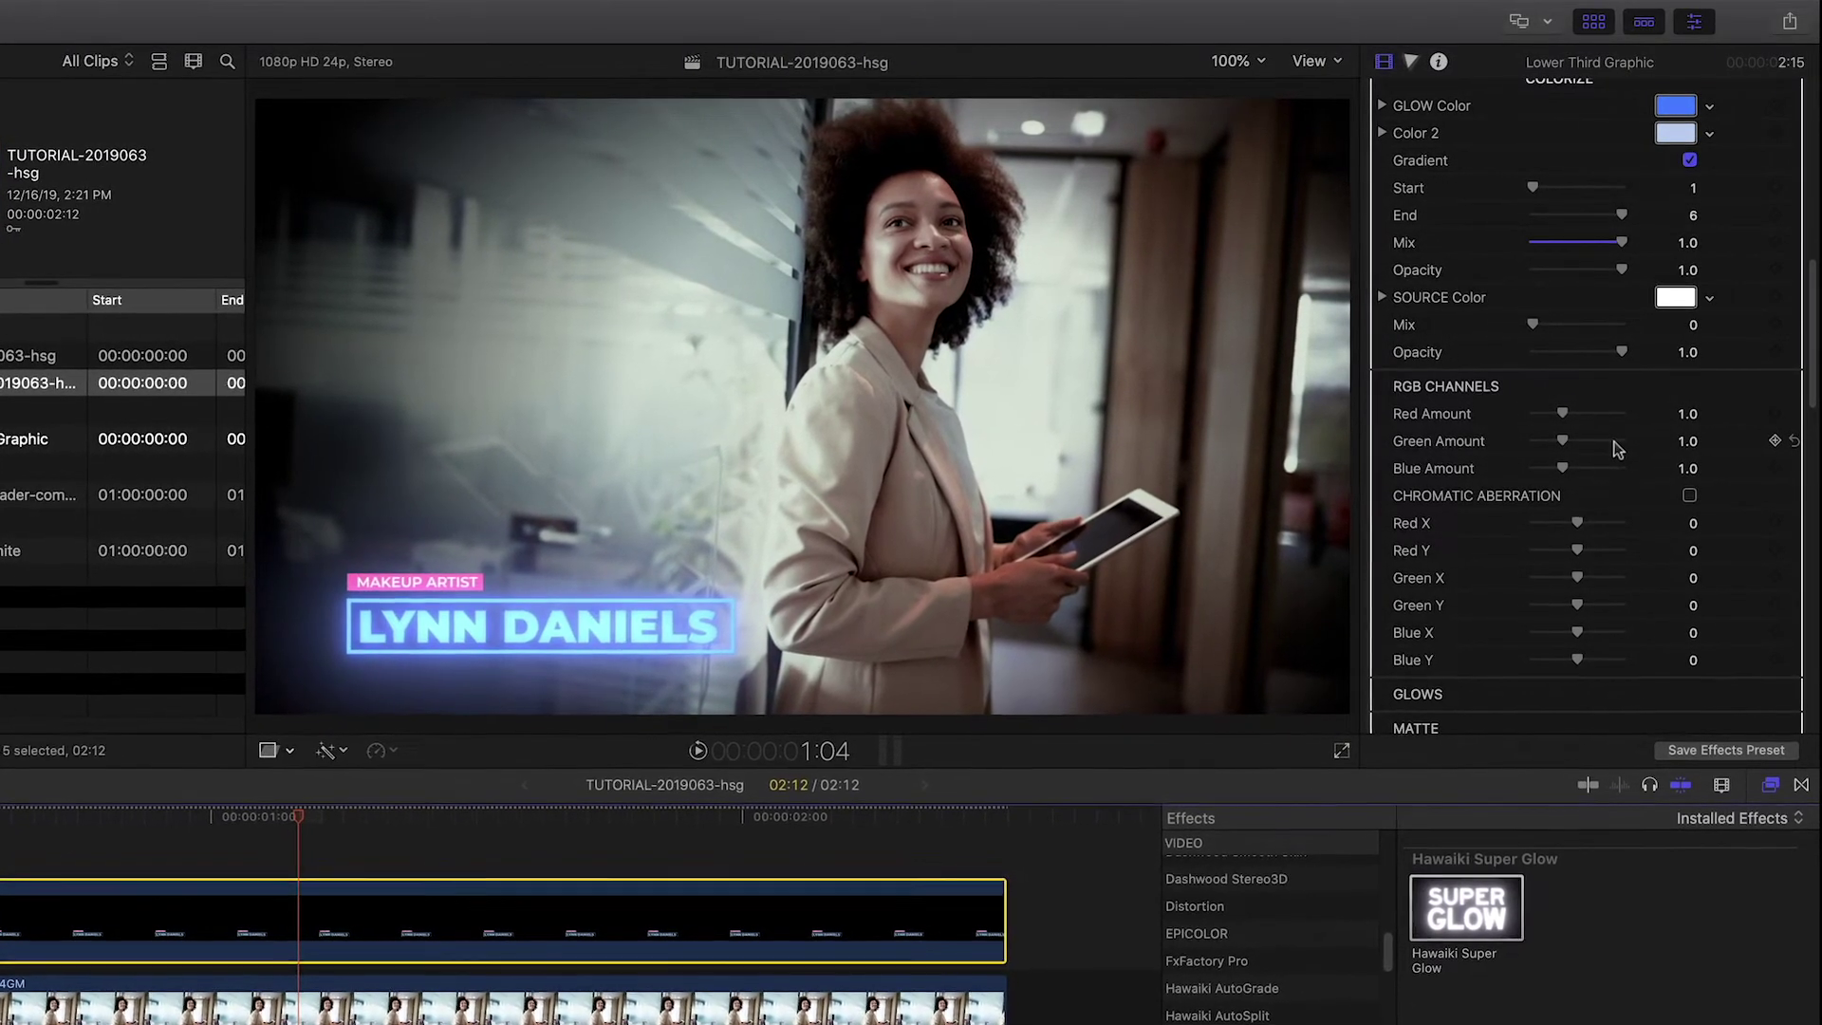
{"action": "left_click_drag", "start_coordinate": [1564, 442], "coordinate": [1618, 446]}
{"action": "key", "text": "super+z"}
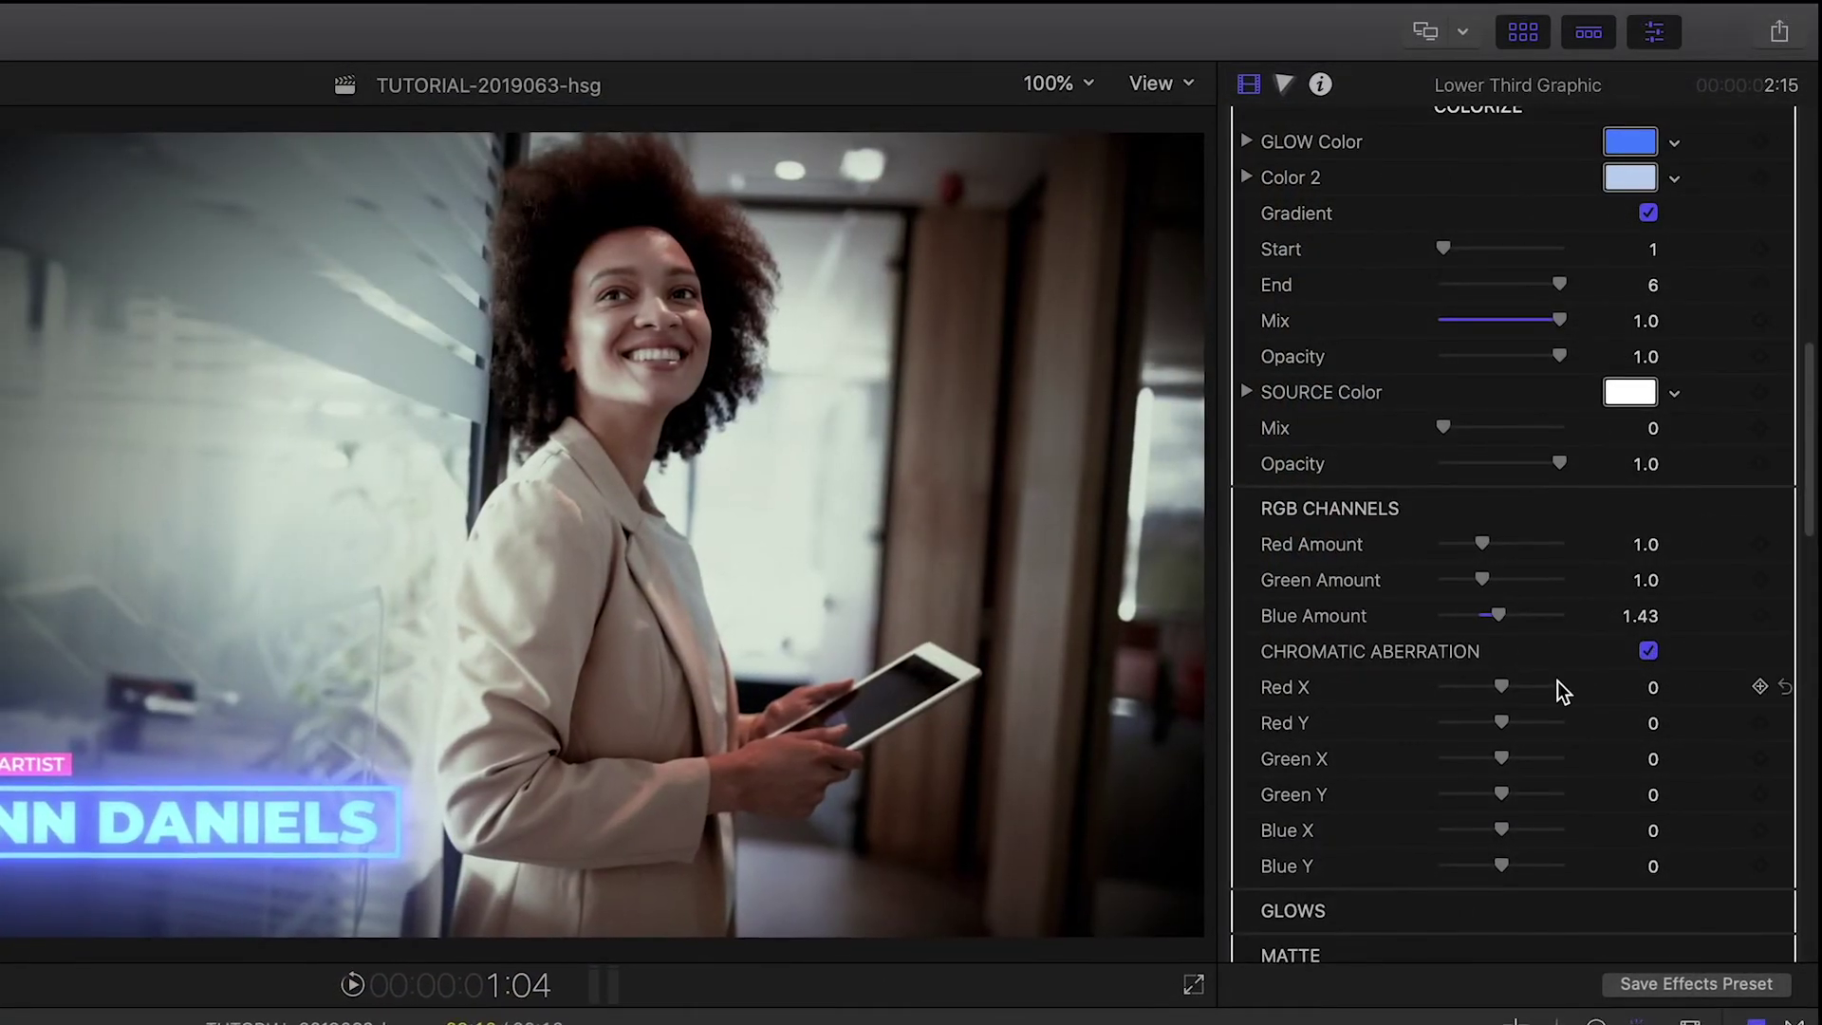
{"action": "left_click", "coordinate": [1558, 688]}
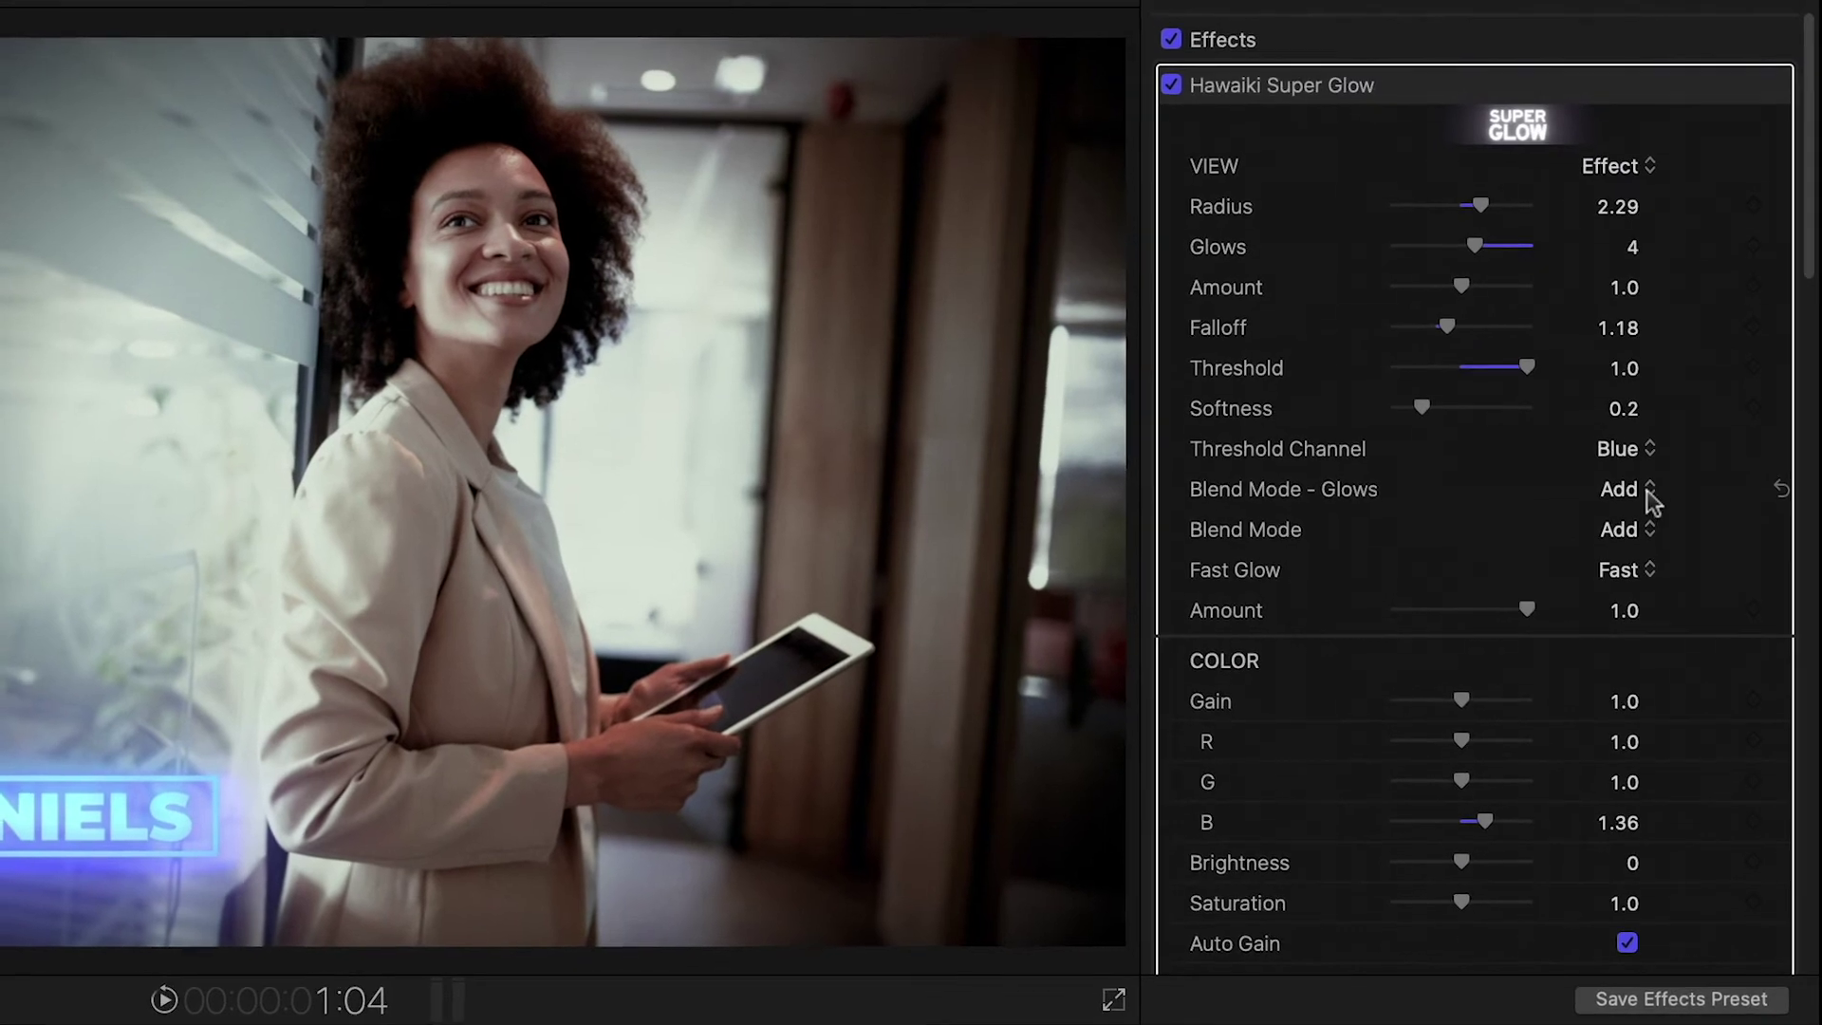
Review the glow blending choices, then set the overall Blend Mode to Add (RGBA)
{"action": "left_click", "coordinate": [1616, 490]}
{"action": "left_click", "coordinate": [1703, 479]}
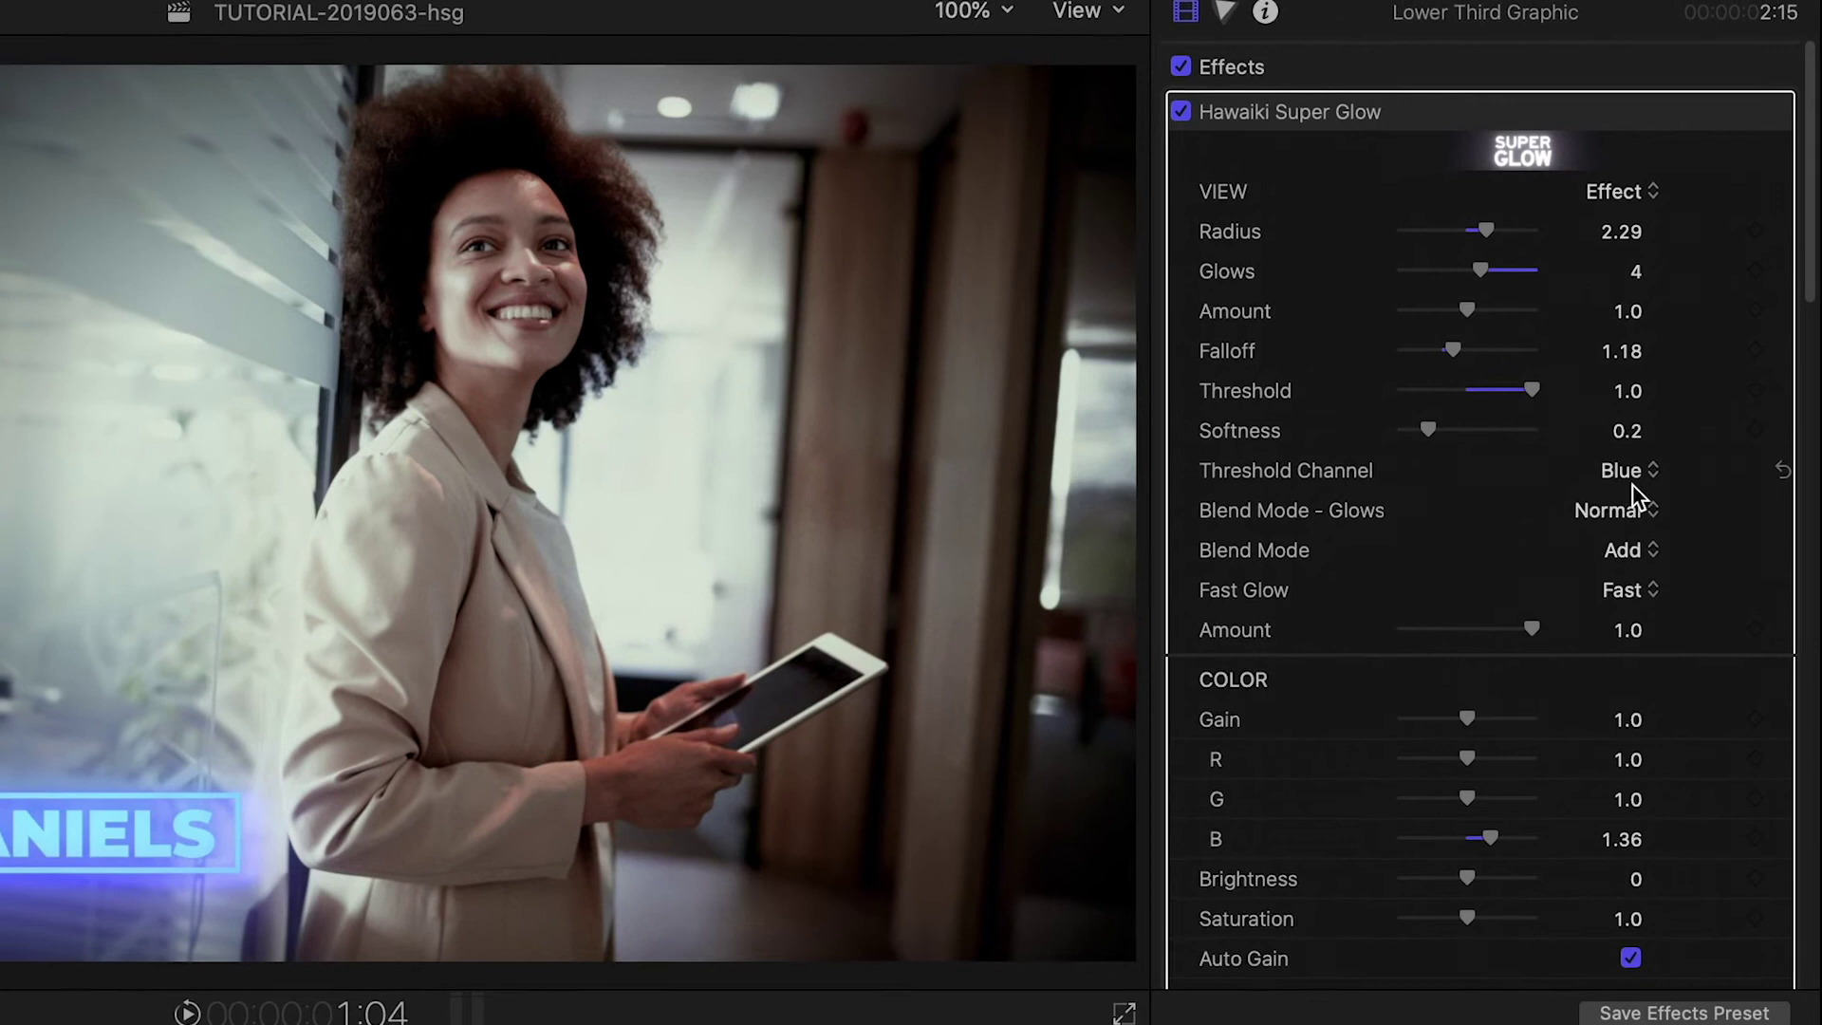
{"action": "left_click", "coordinate": [1616, 510]}
{"action": "left_click", "coordinate": [1659, 579]}
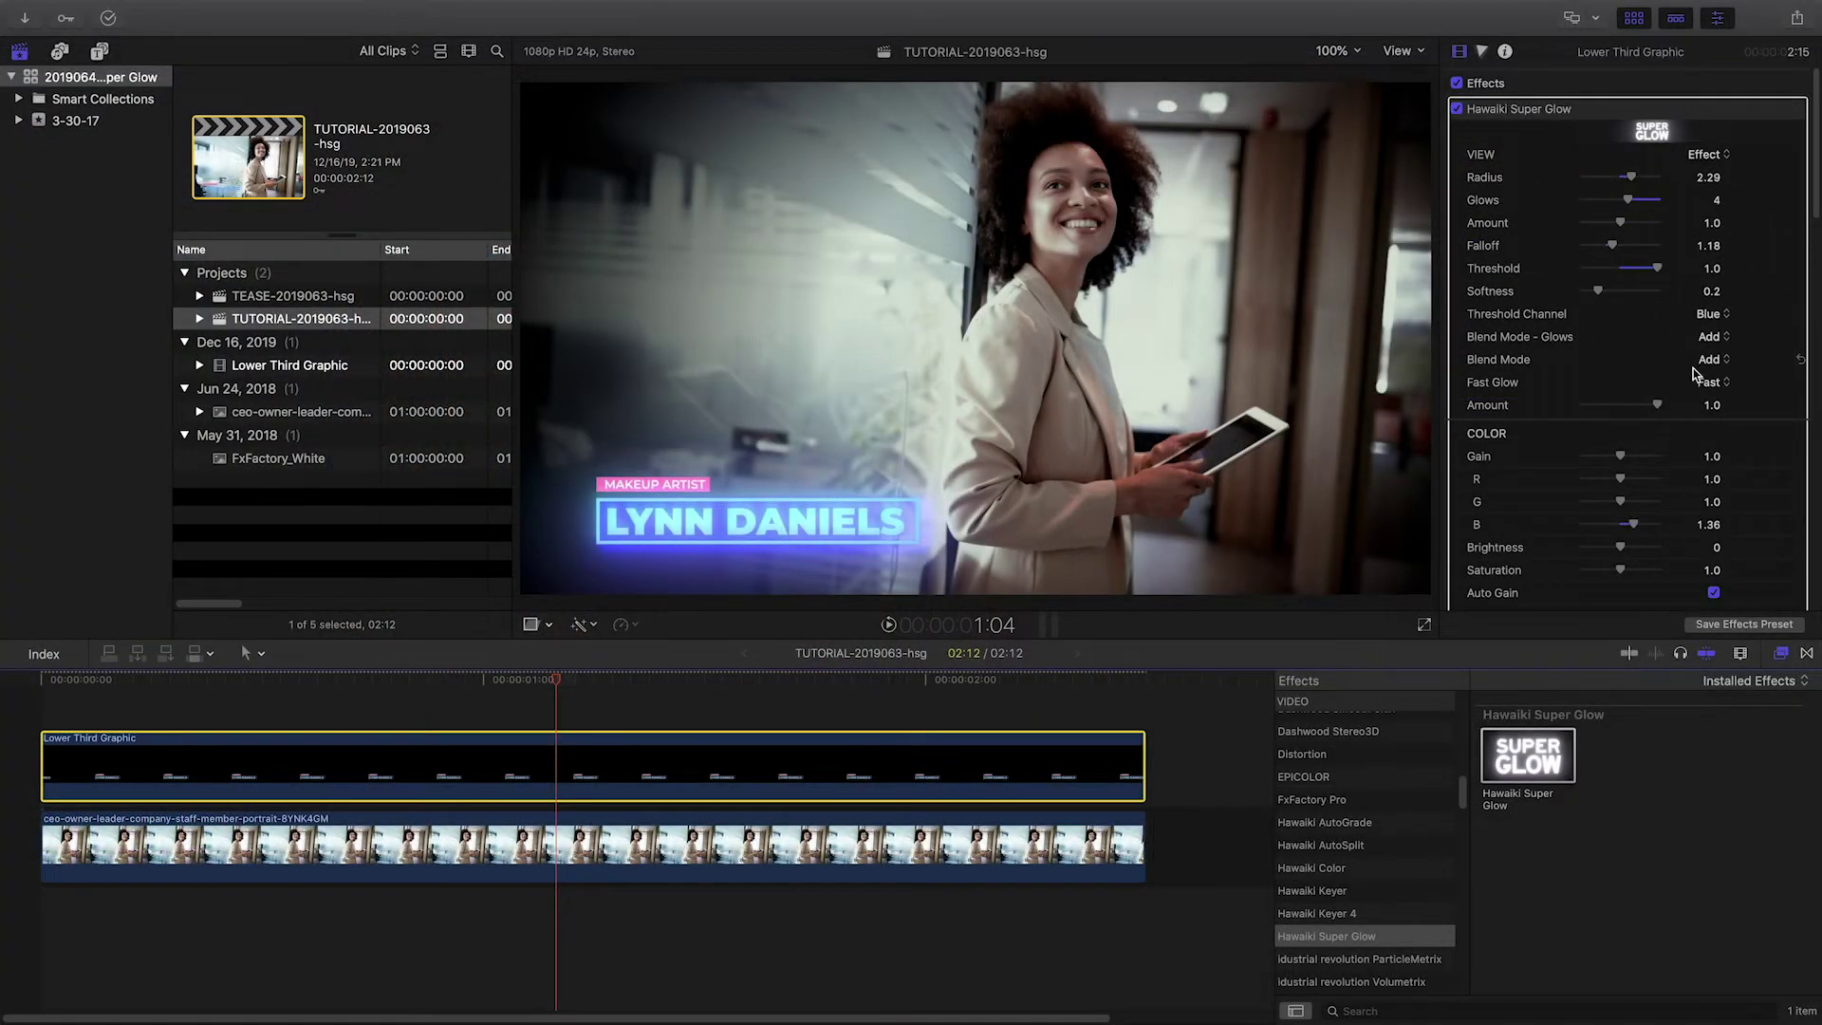
{"action": "left_click", "coordinate": [1711, 359]}
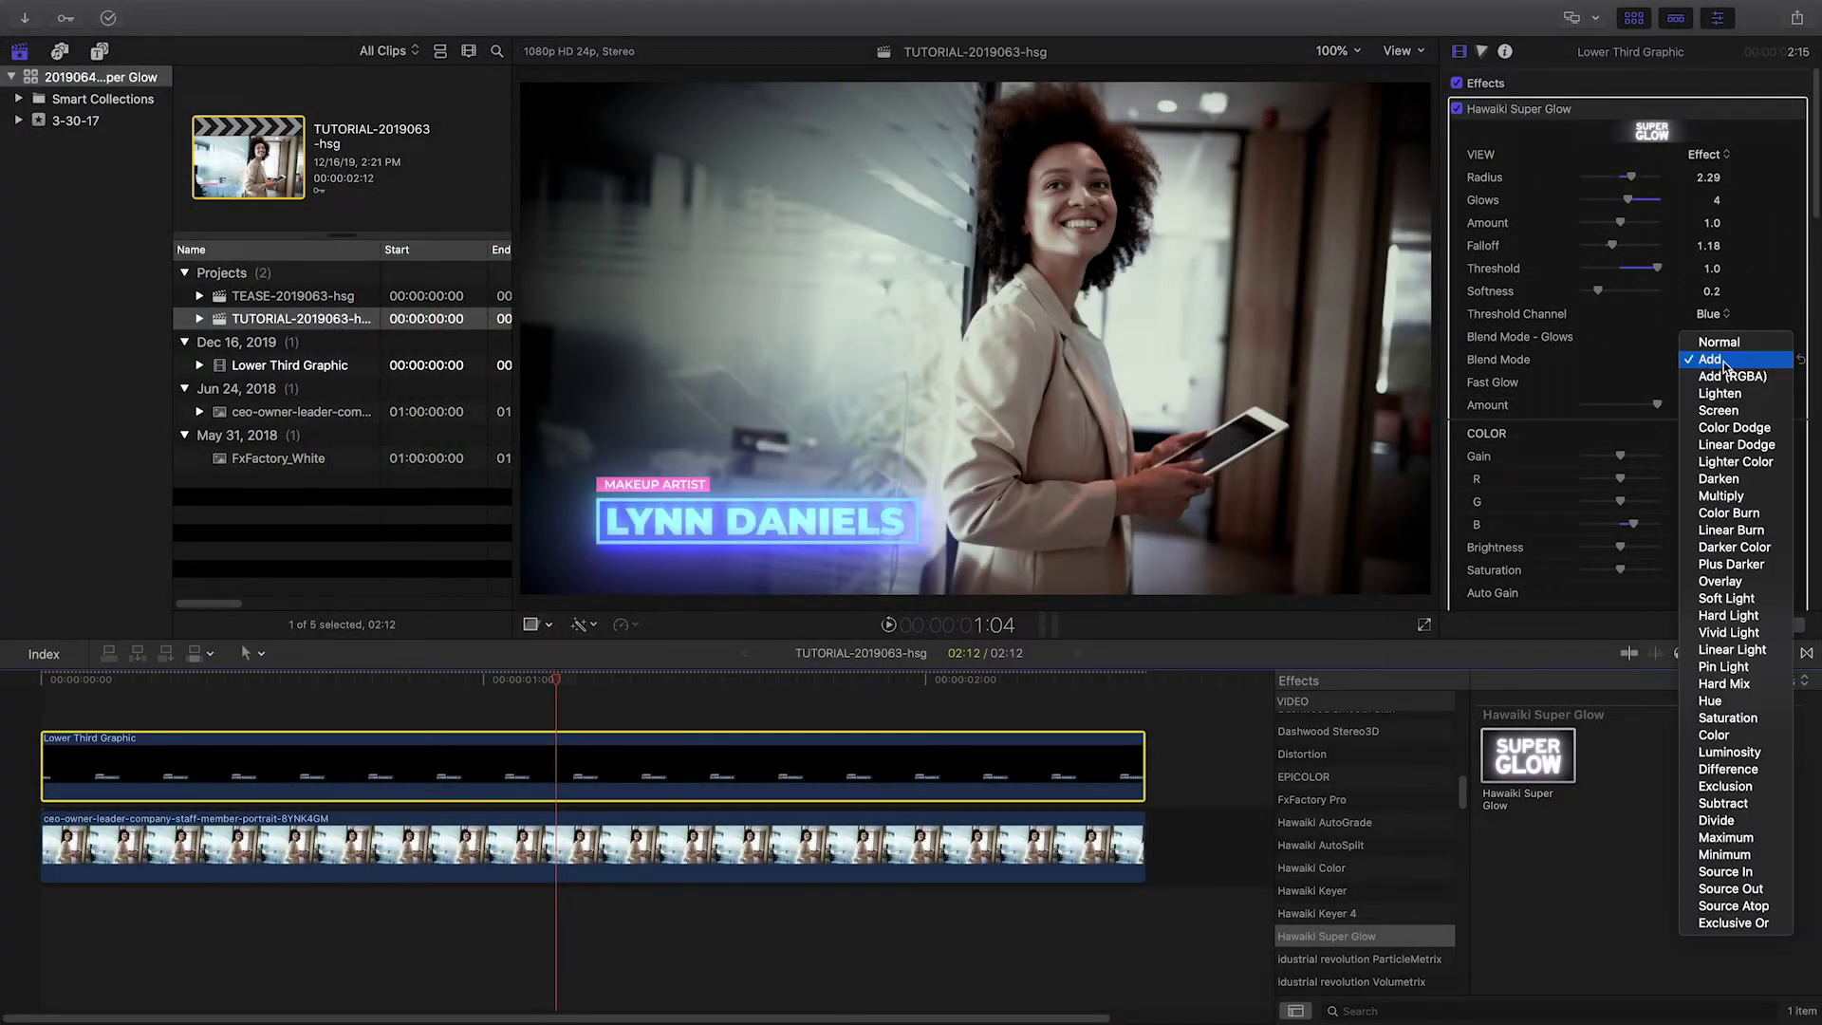
{"action": "left_click", "coordinate": [1751, 379]}
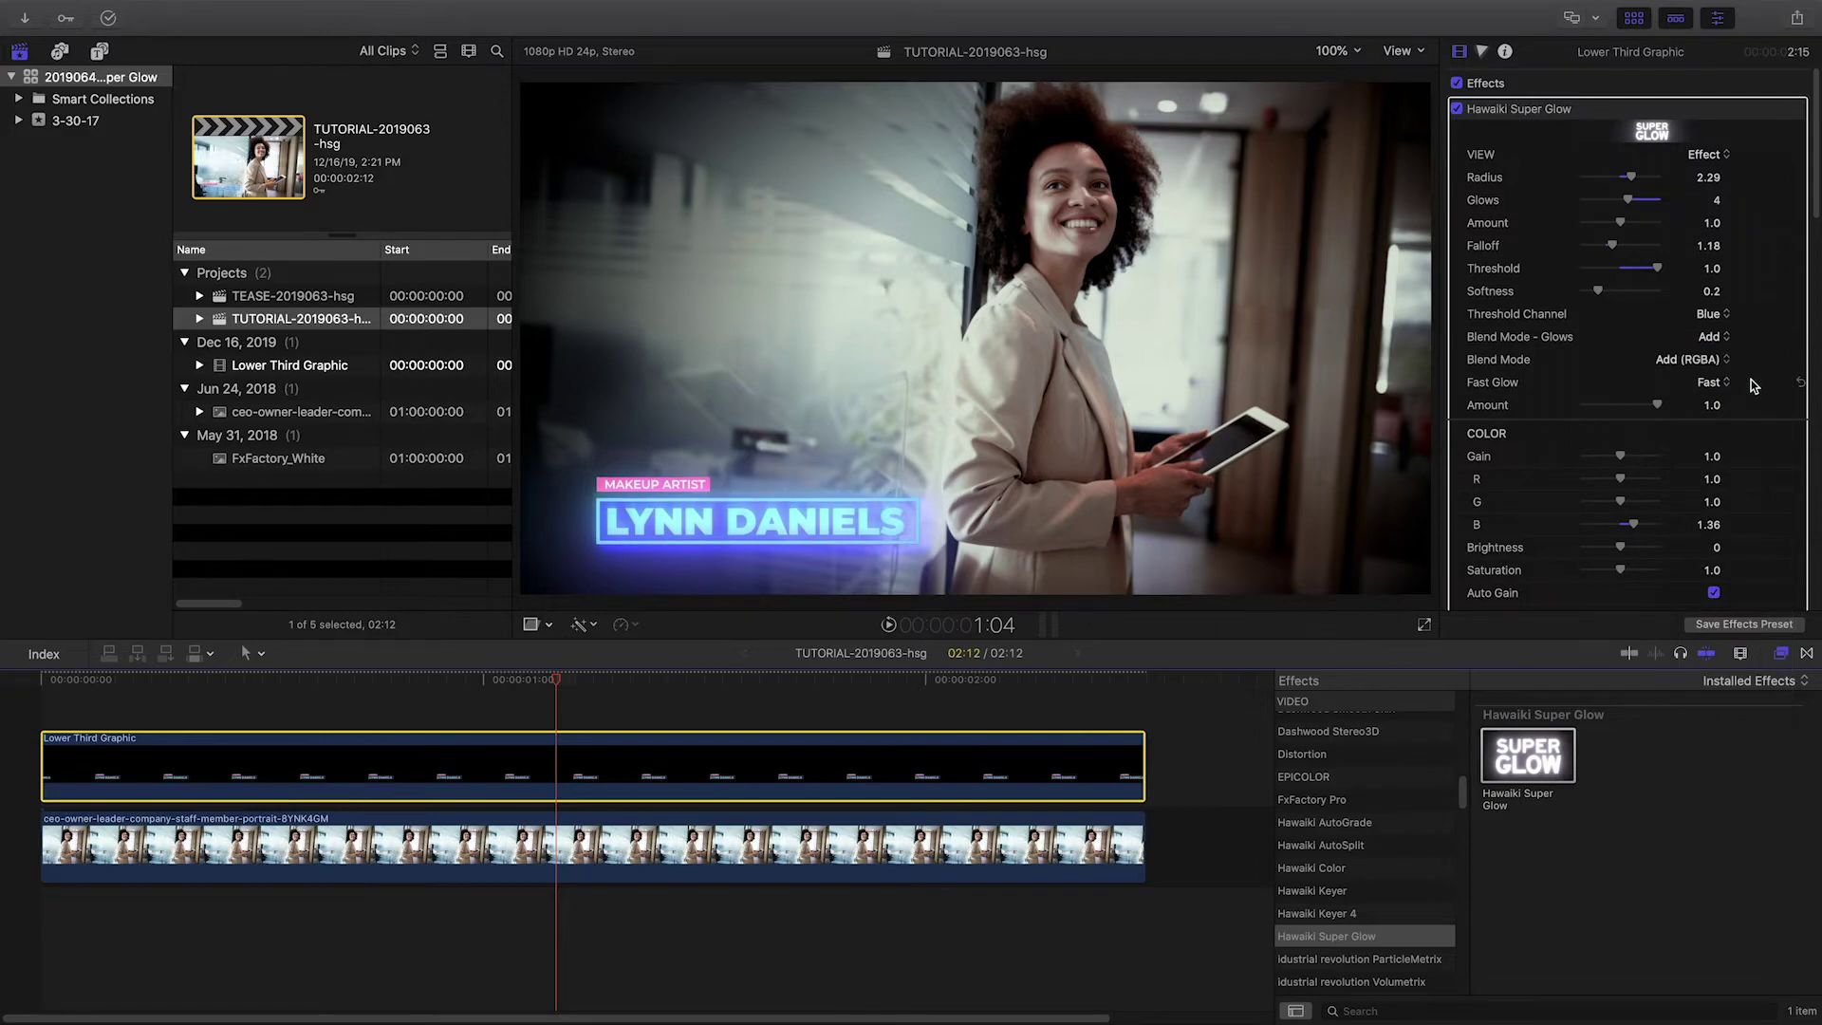